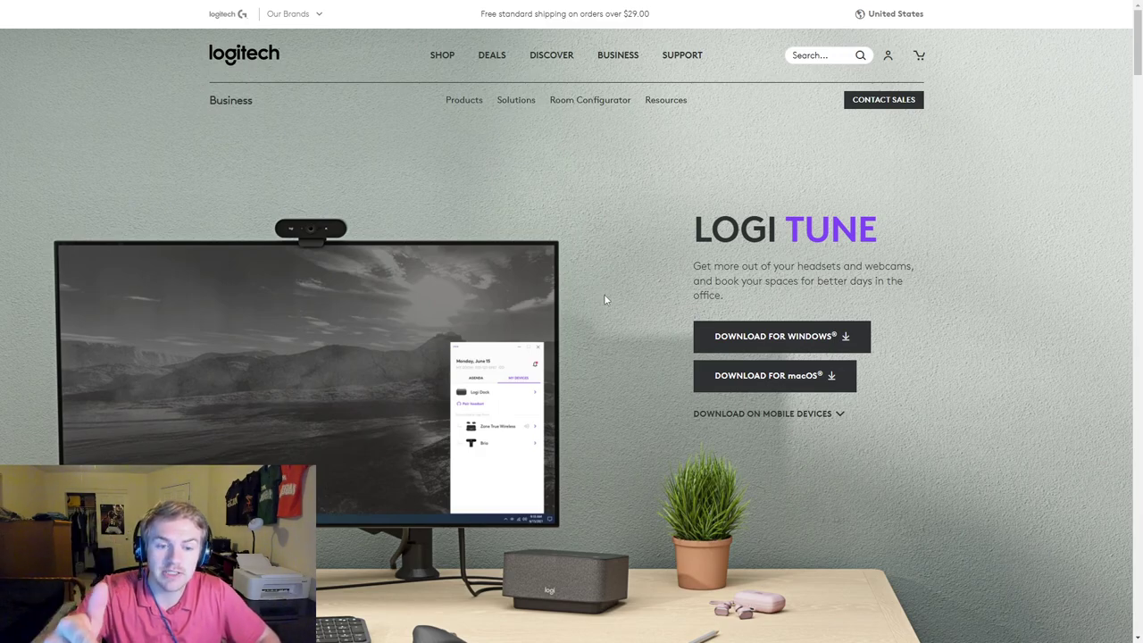
Step: Request the Windows download of Logi Tune from the Logitech website
click(799, 333)
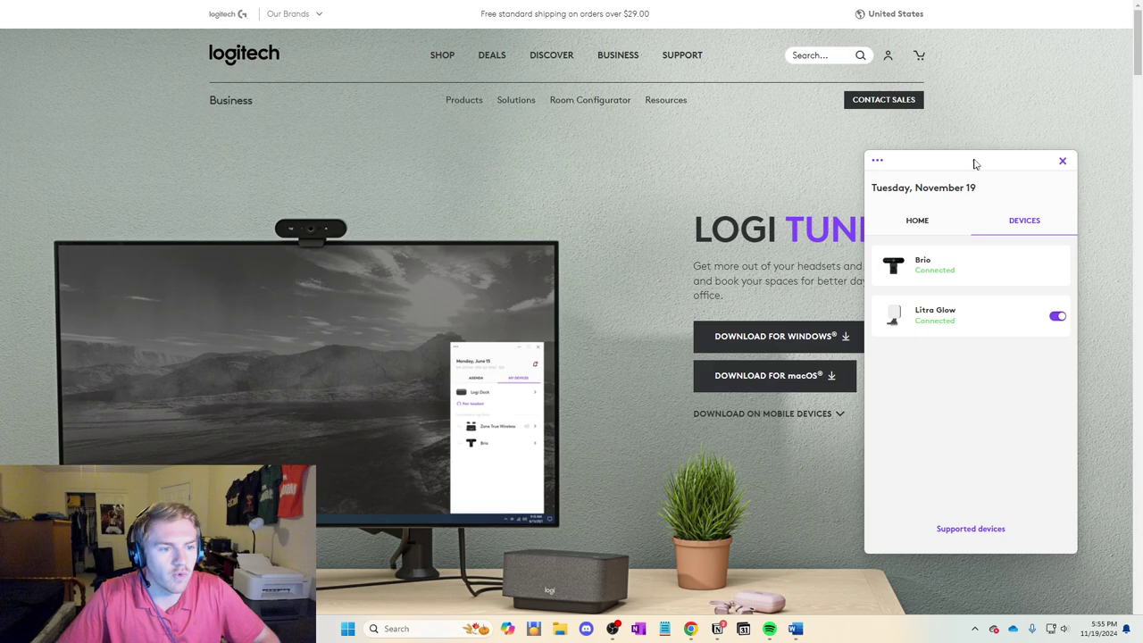
Step: Move the Logi Tune window over the page, check the Home view, then return to Devices
drag(972, 160, 994, 157)
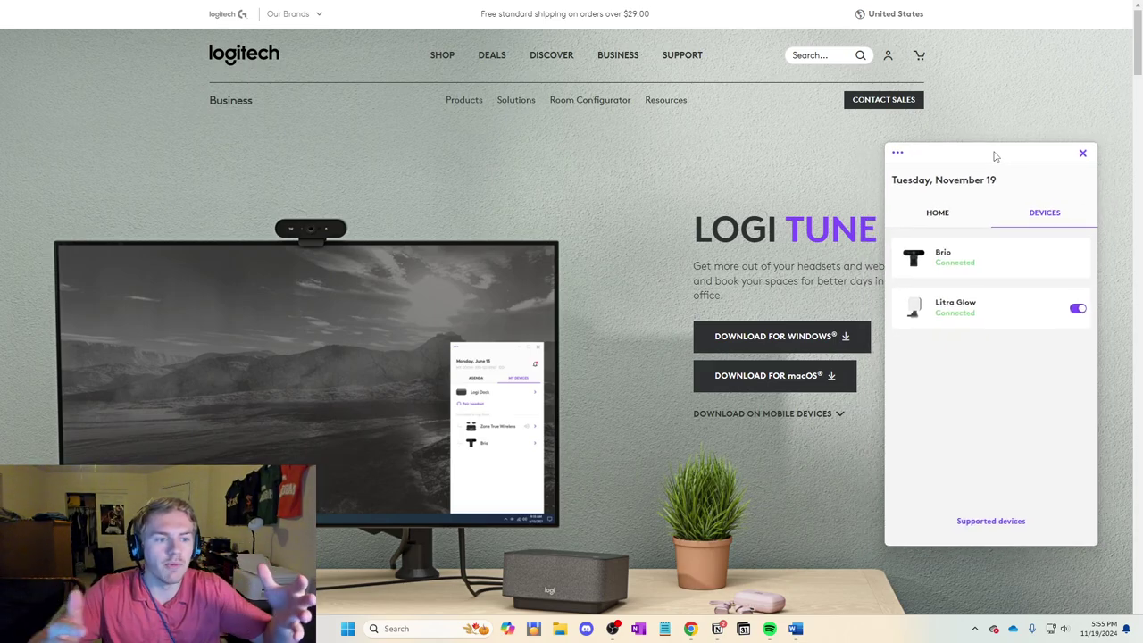
drag(996, 154, 671, 142)
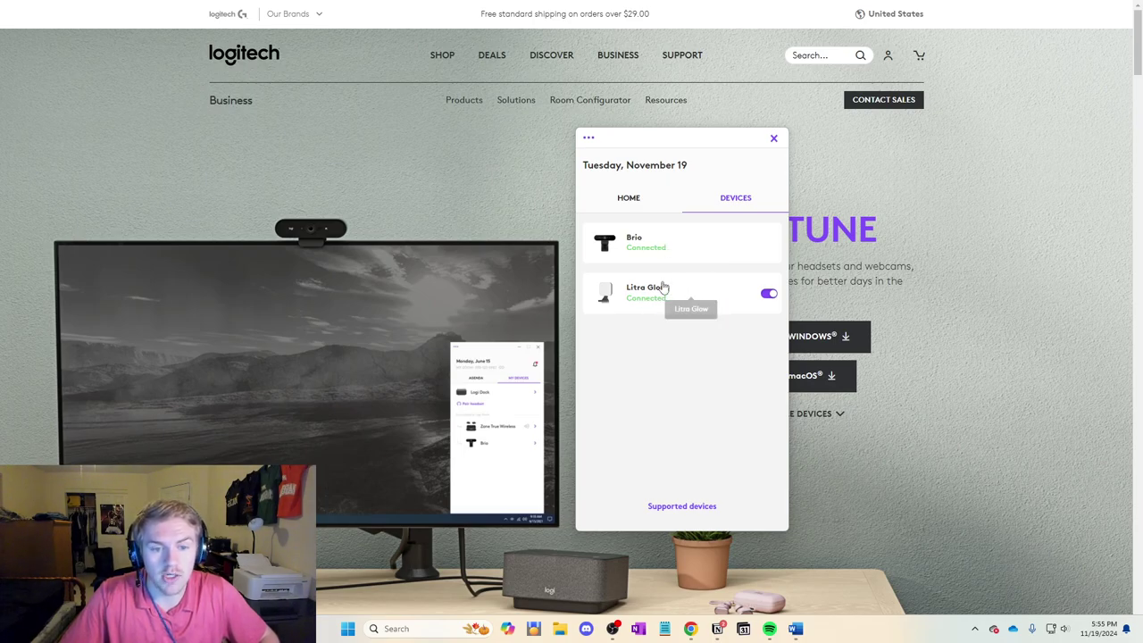
click(634, 200)
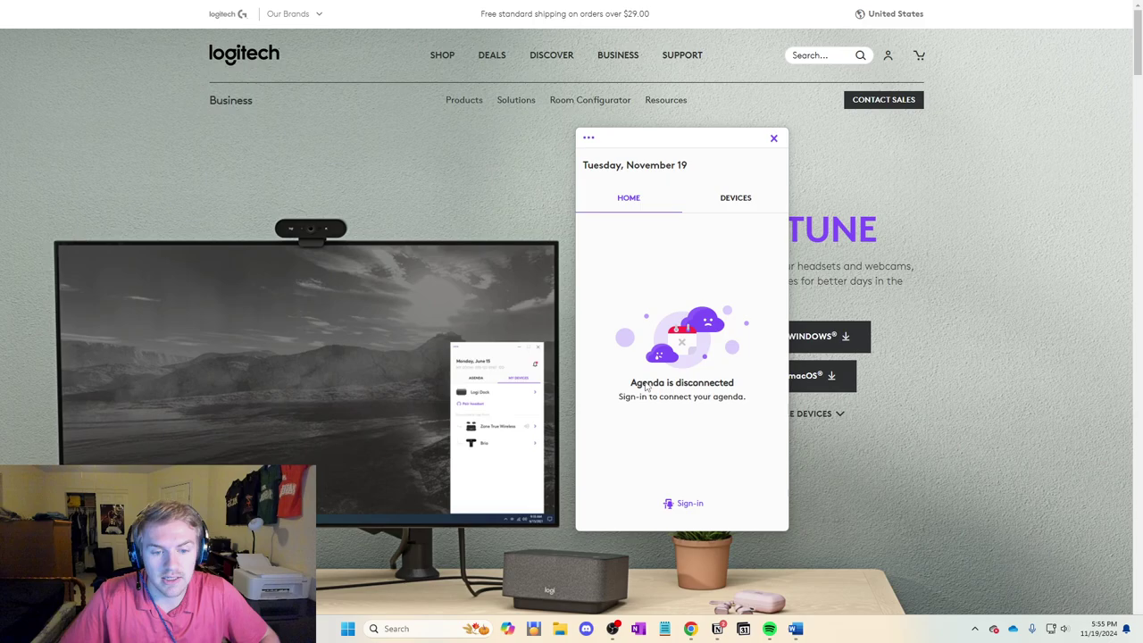
click(733, 204)
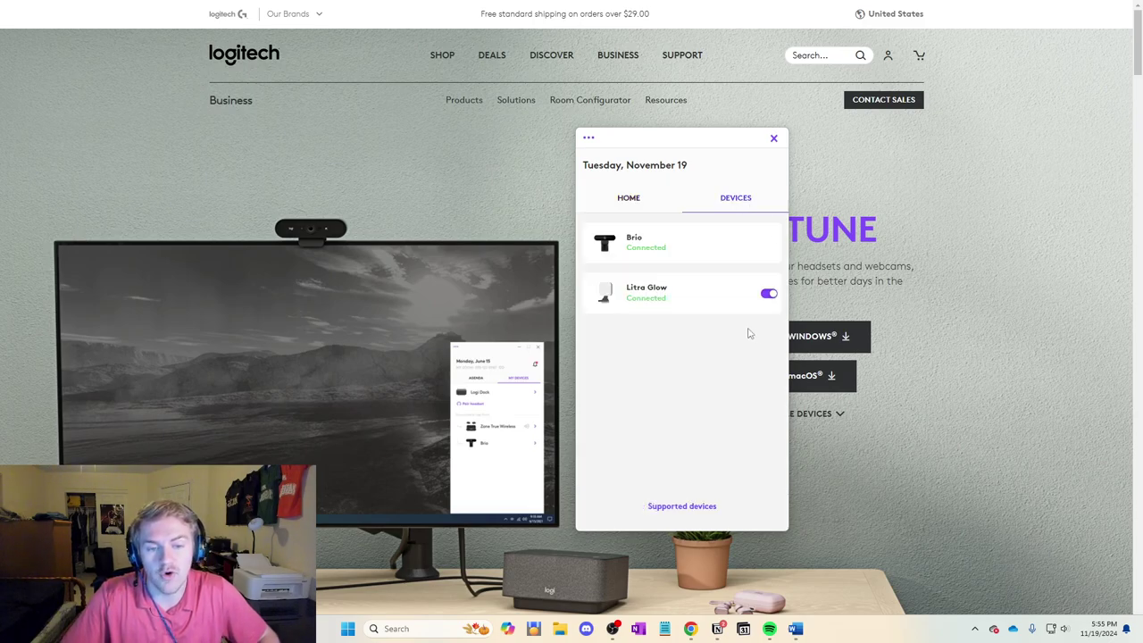
click(694, 281)
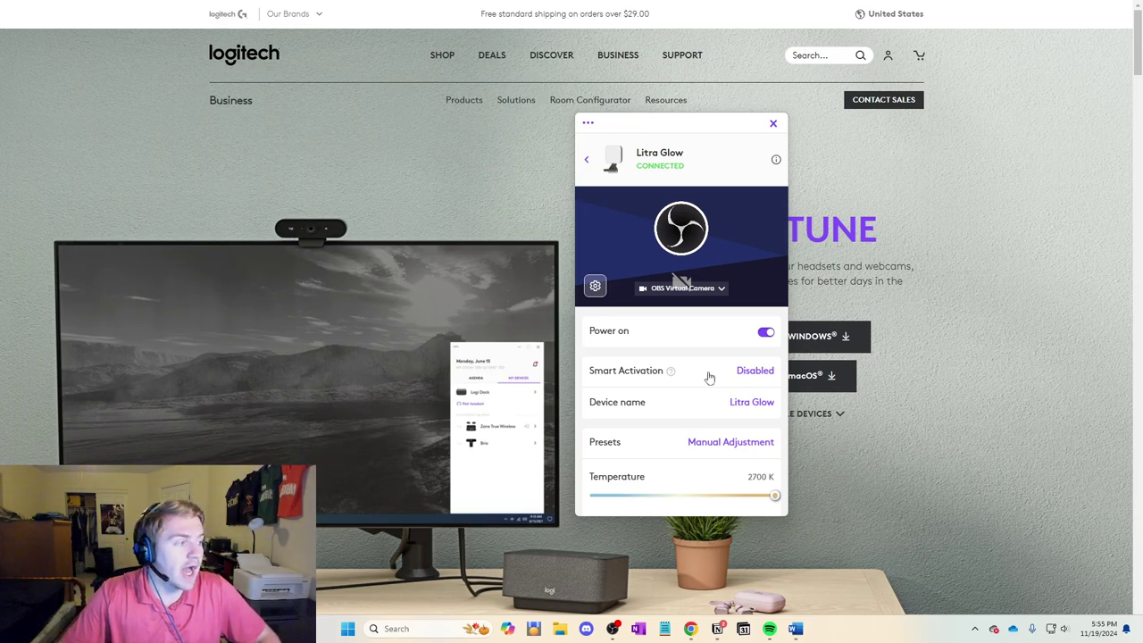
mouse_move(687, 129)
mouse_down()
mouse_move(675, 122)
mouse_move(676, 138)
mouse_up()
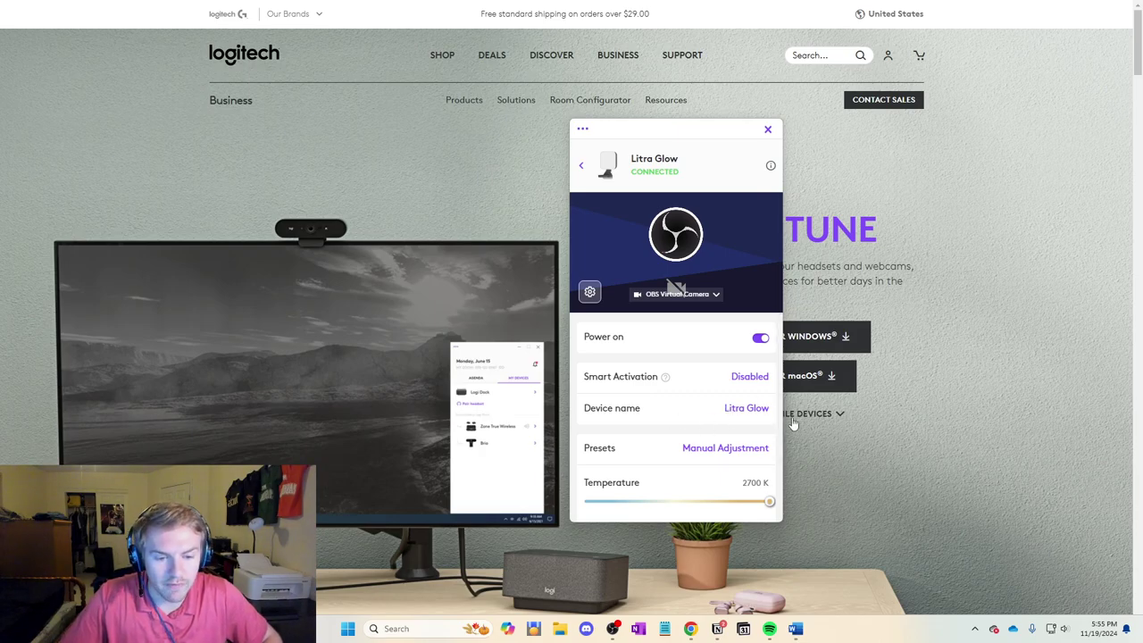
Step: Open the Litra Glow presets list and apply Bright Warm Candlelight
click(656, 453)
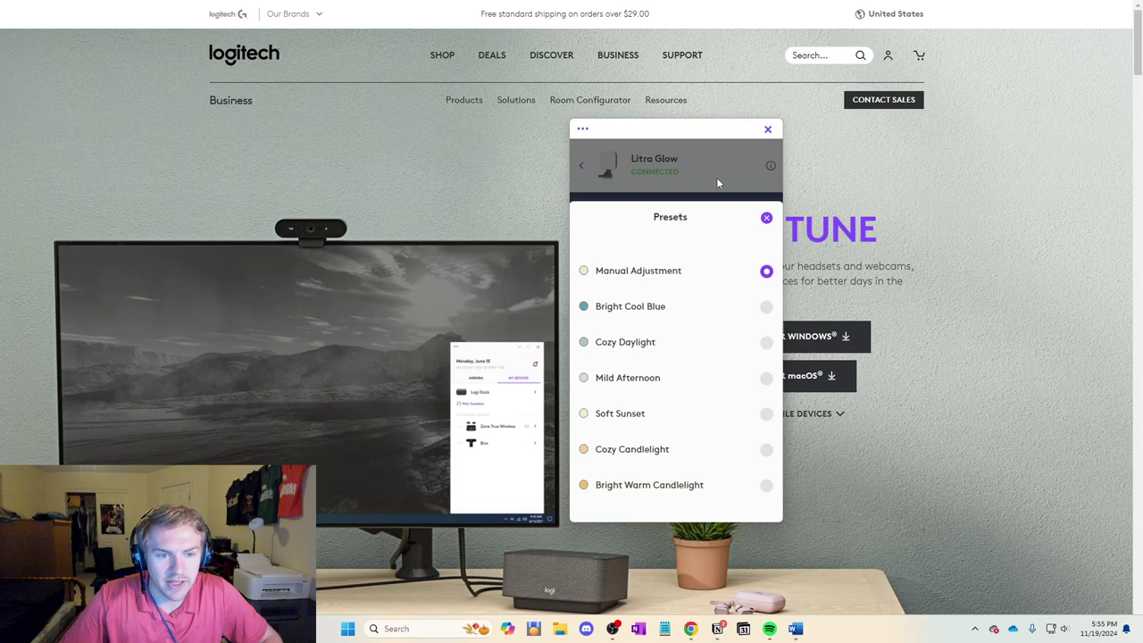
click(766, 217)
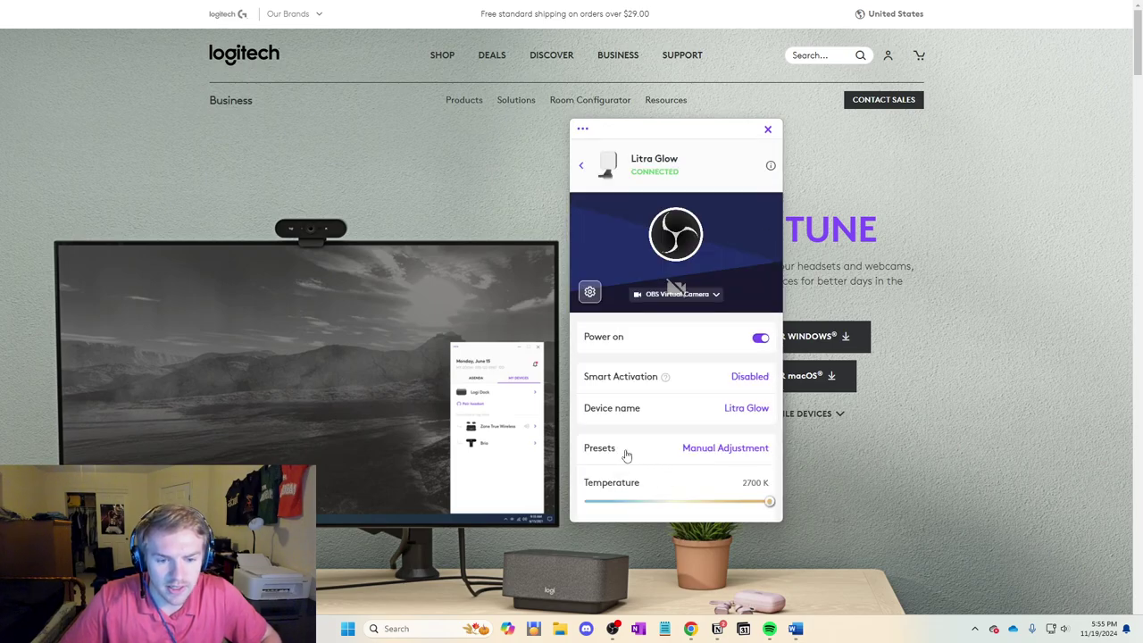
click(714, 456)
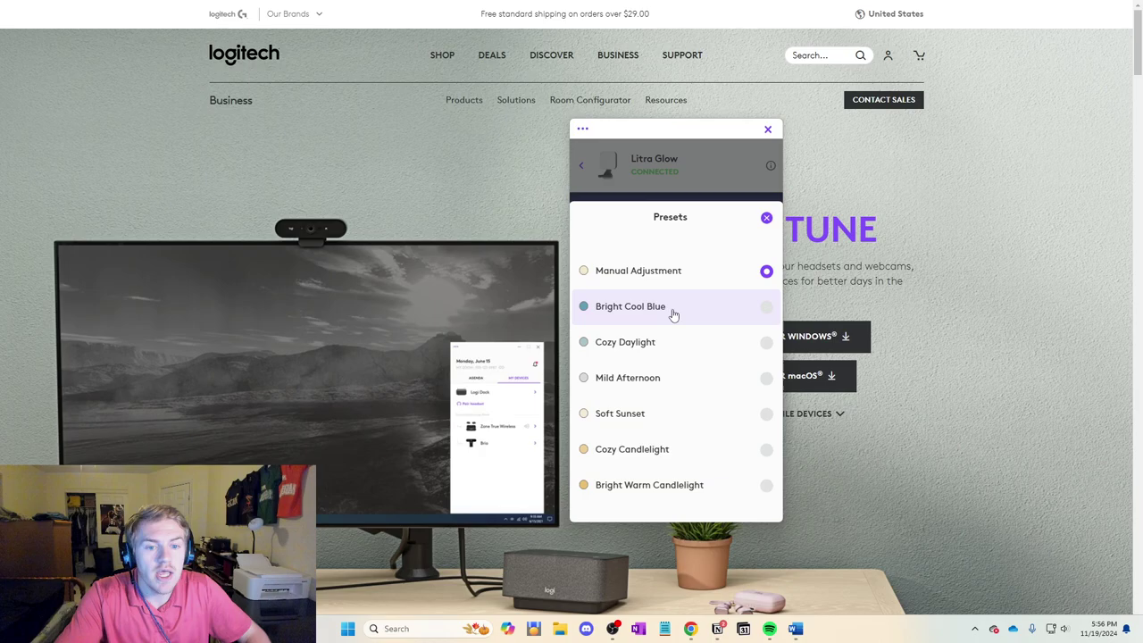
click(767, 491)
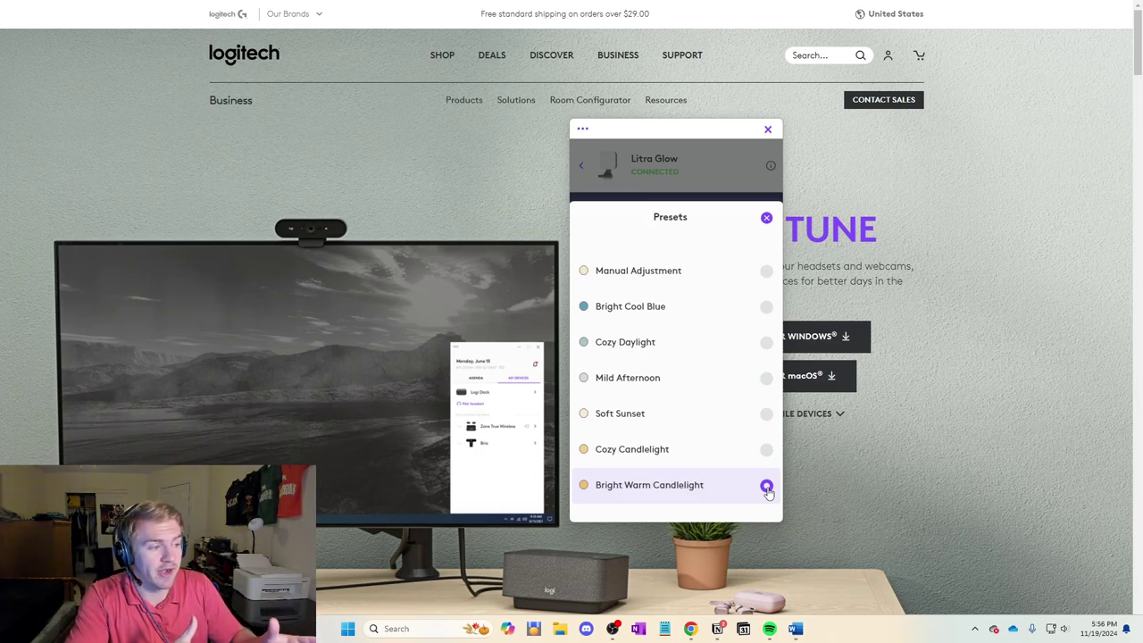
Step: Try Manual Adjustment, Bright Cool Blue, Cozy Daylight and Mild Afternoon, finishing on Bright Warm Candlelight
click(767, 276)
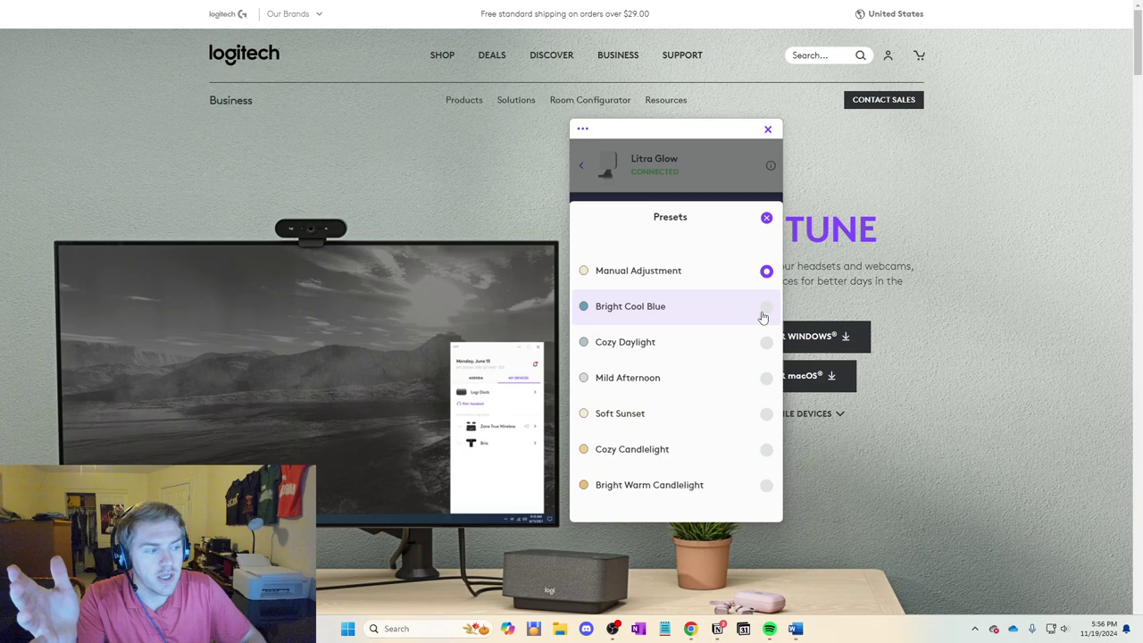
click(765, 308)
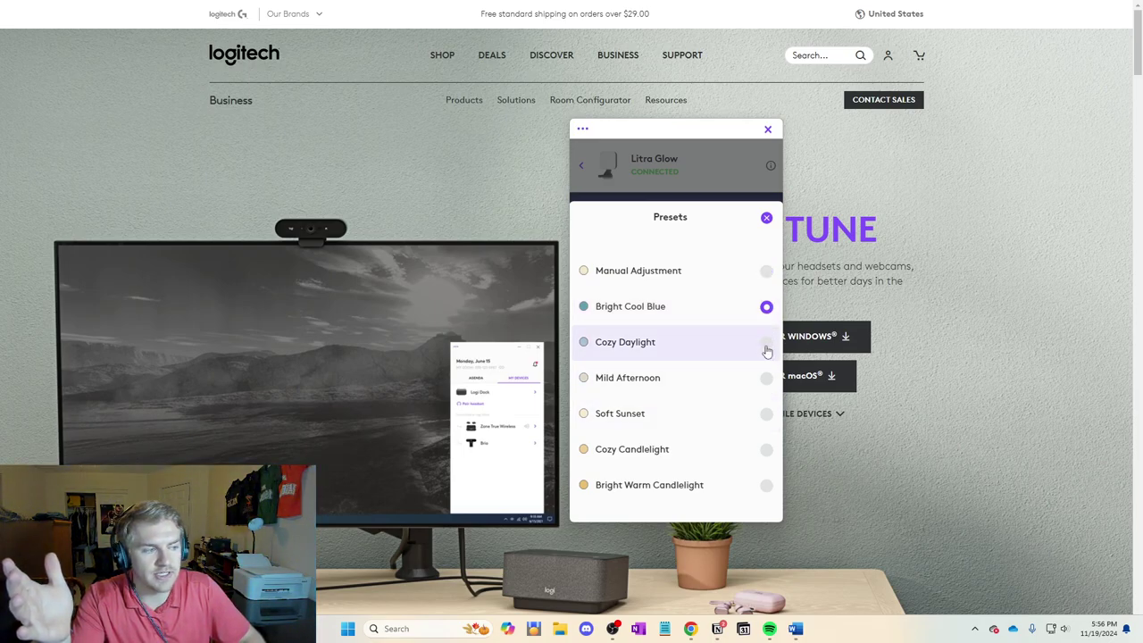
click(765, 346)
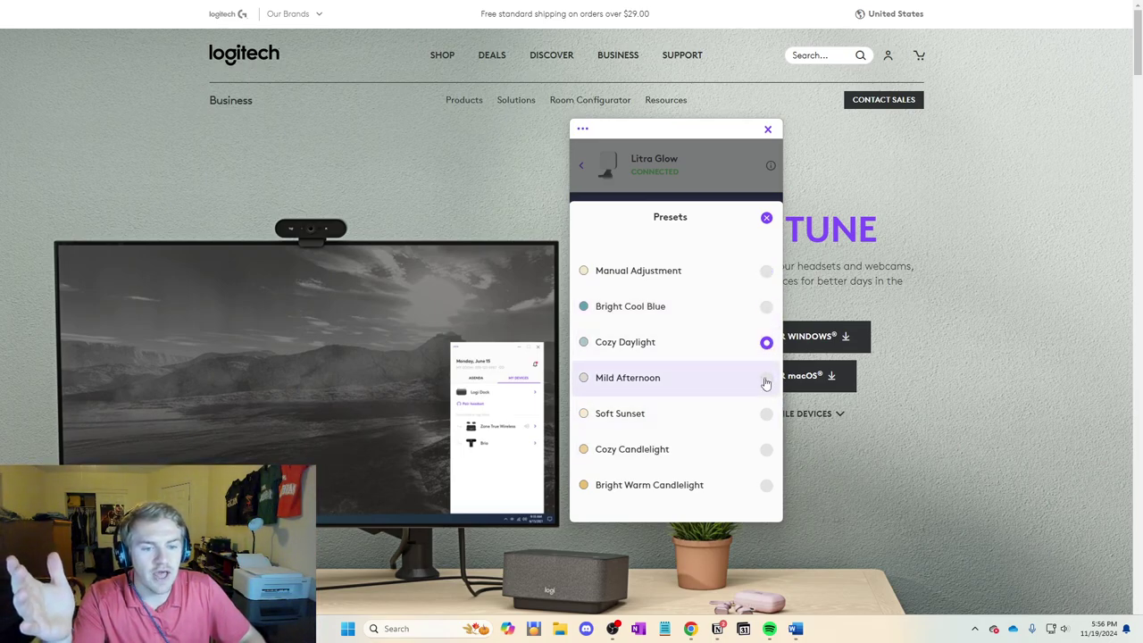
click(765, 382)
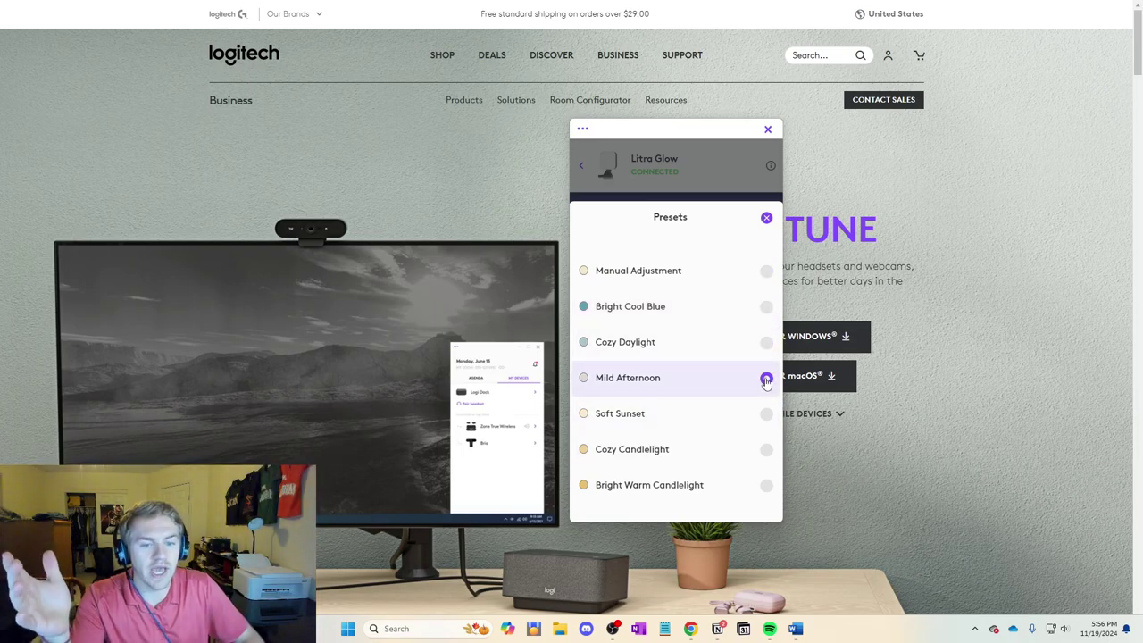
click(767, 487)
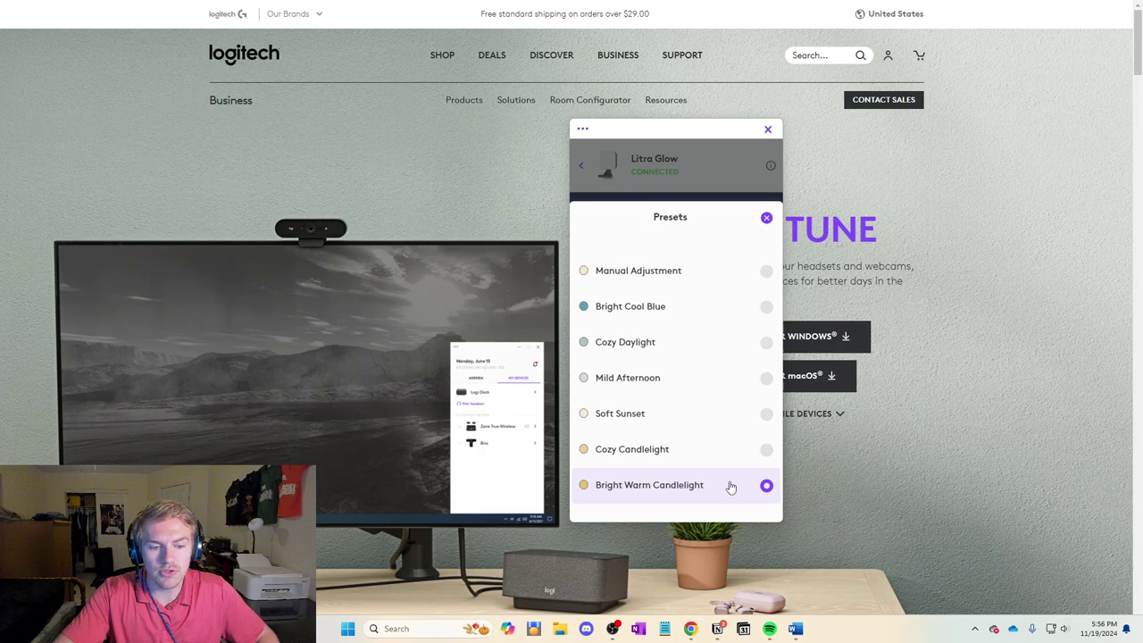
Step: Apply Cozy Candlelight and set the temperature to 3100 K, then reapply it and set 2700 K
click(684, 455)
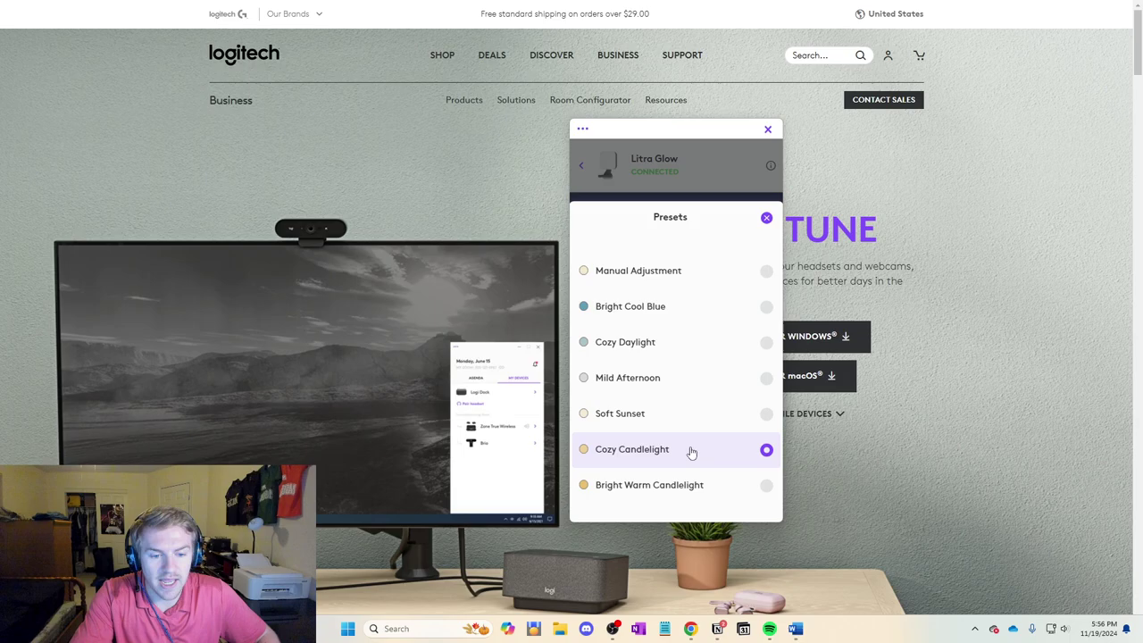
click(766, 217)
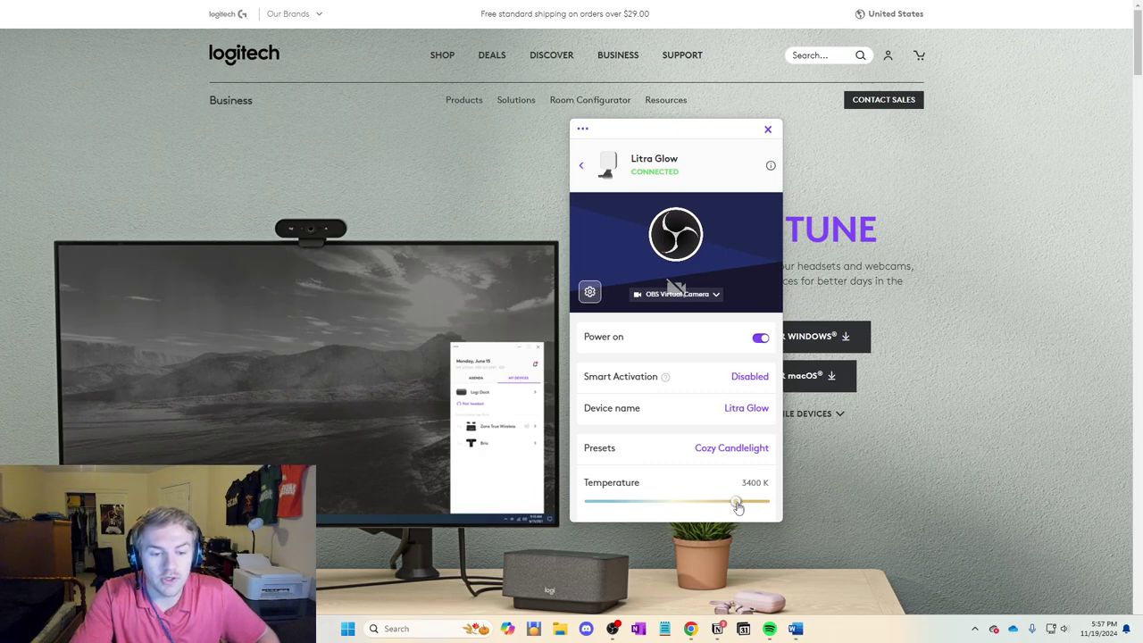
drag(738, 506, 777, 505)
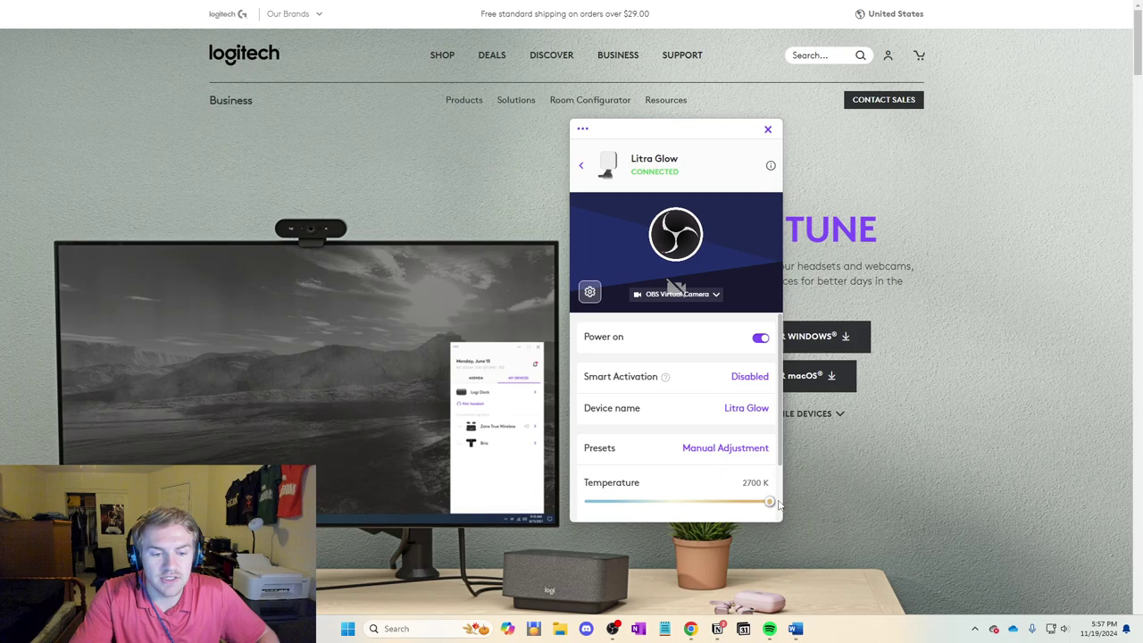
click(725, 449)
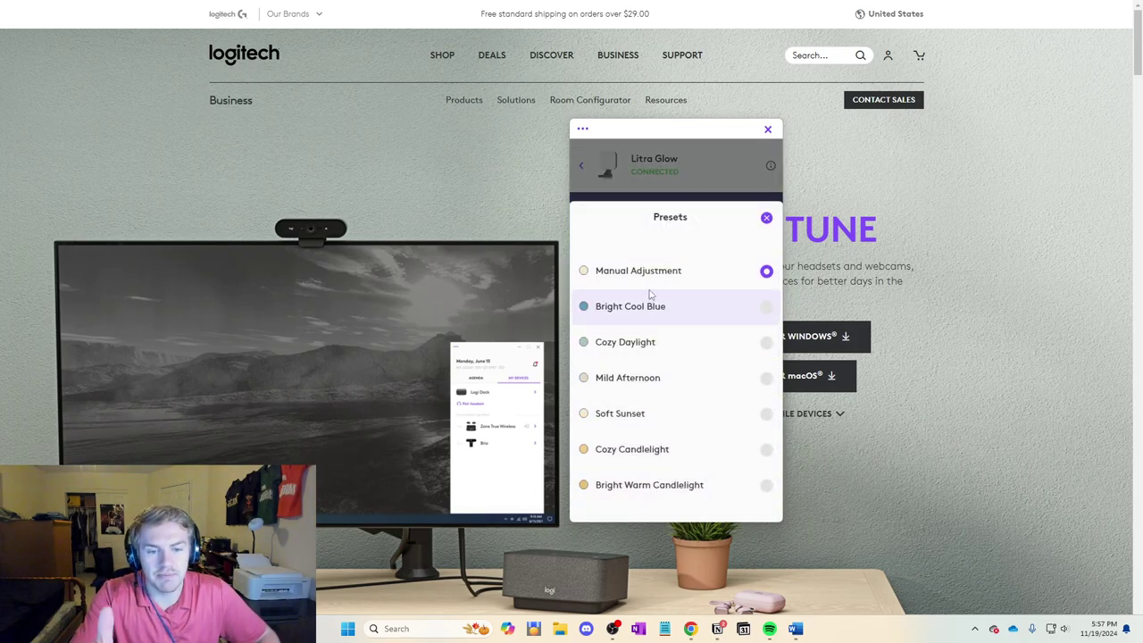
click(681, 457)
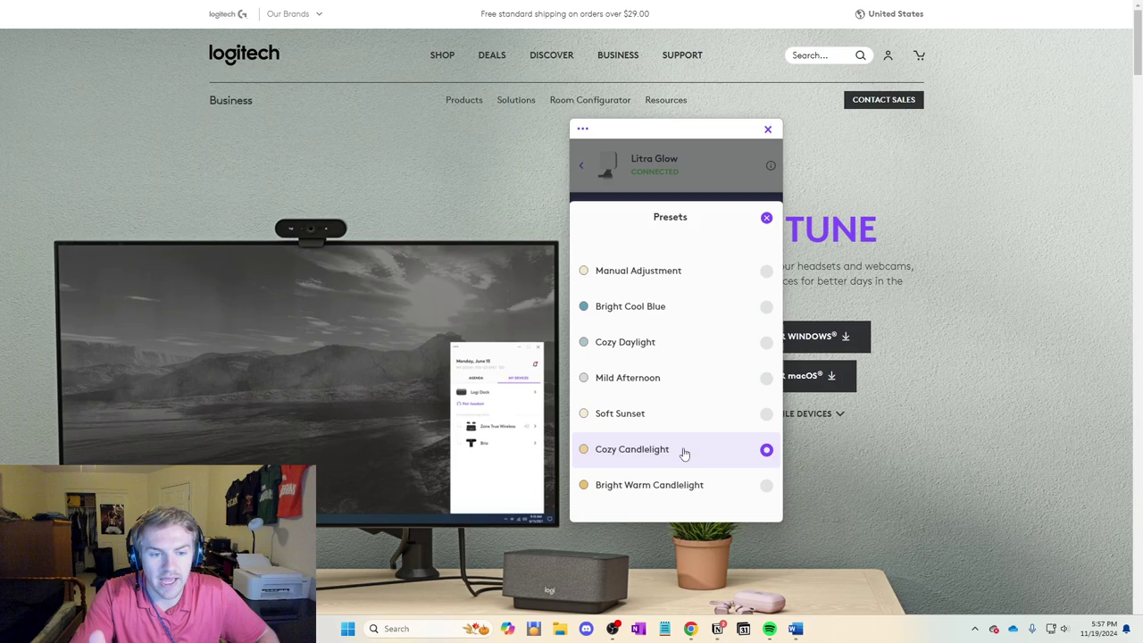
click(766, 217)
drag(734, 506, 800, 503)
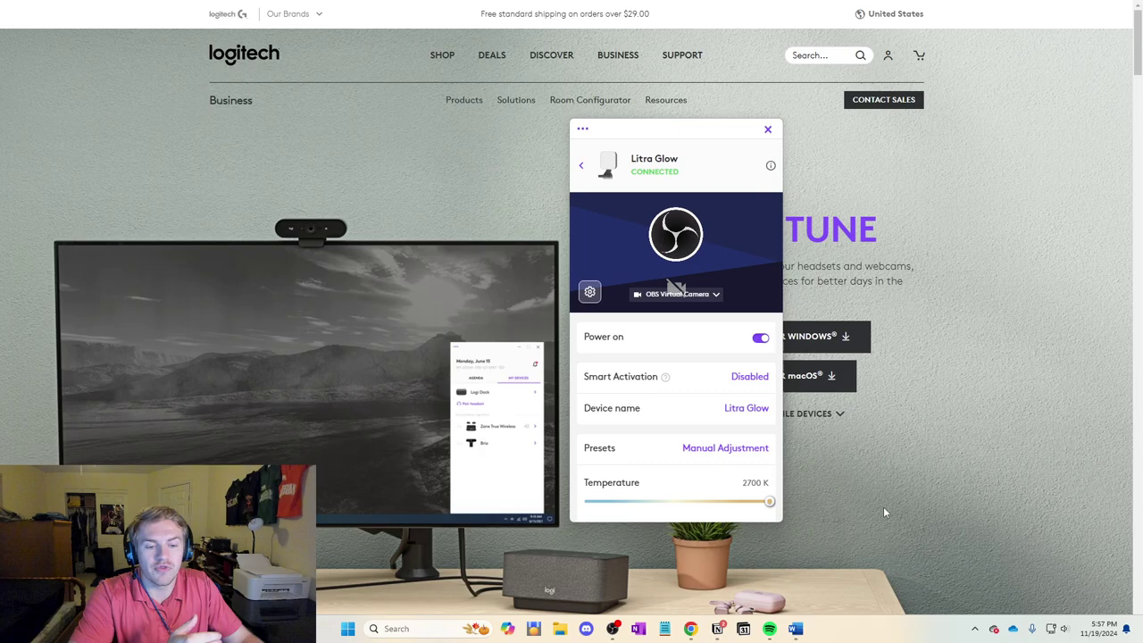
Step: Try the Mild Afternoon and Cozy Candlelight presets, each time bringing the temperature back to 2700 K
click(766, 451)
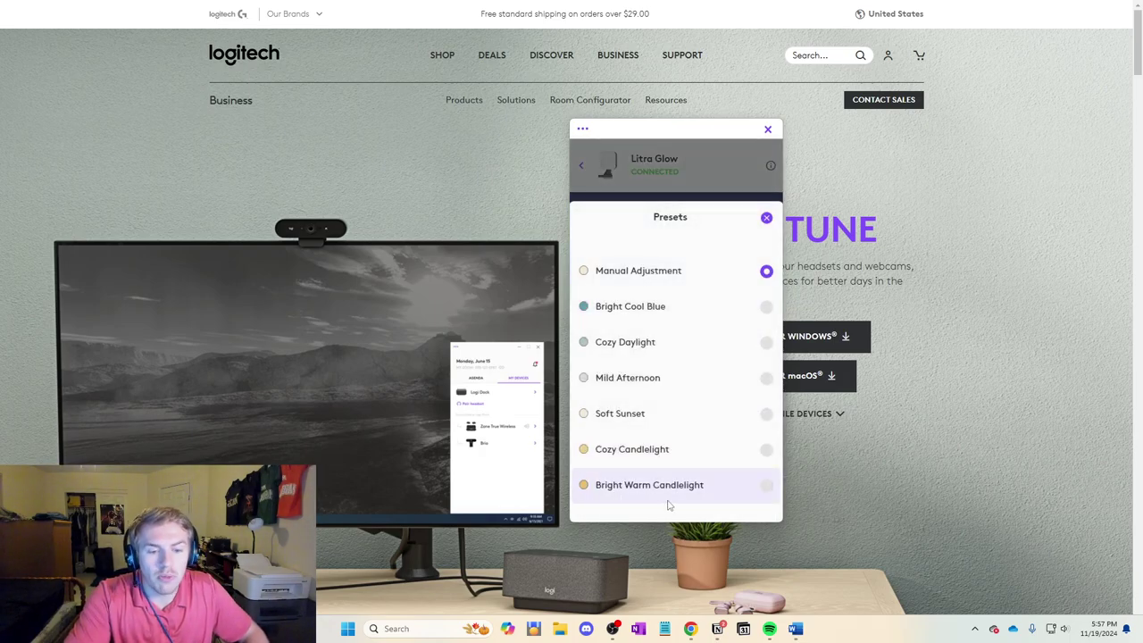
click(766, 217)
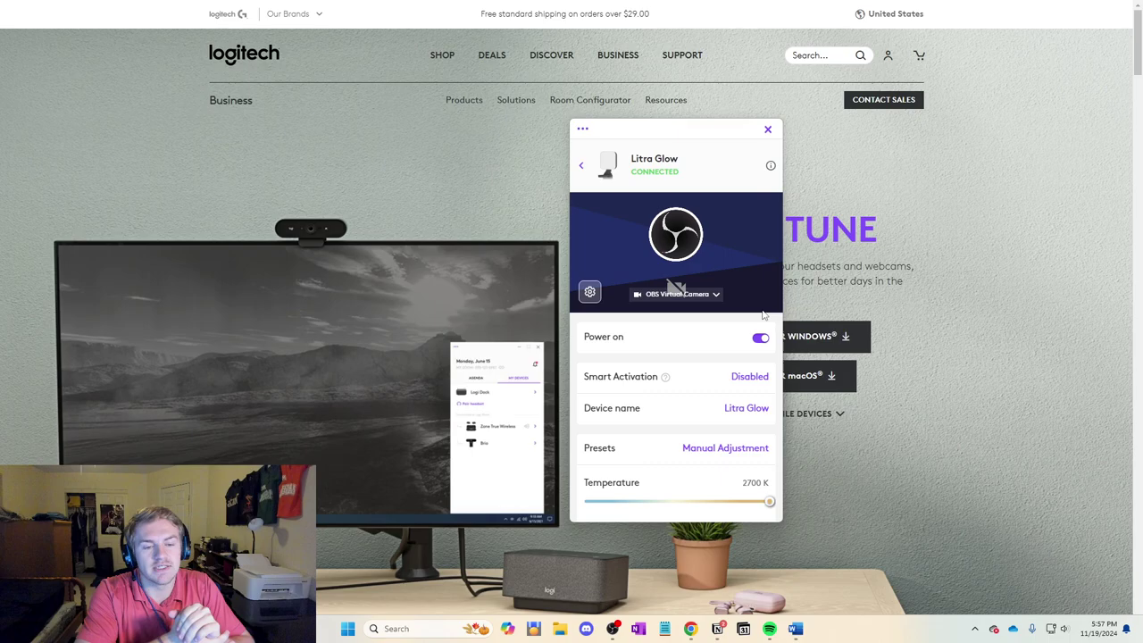
click(732, 447)
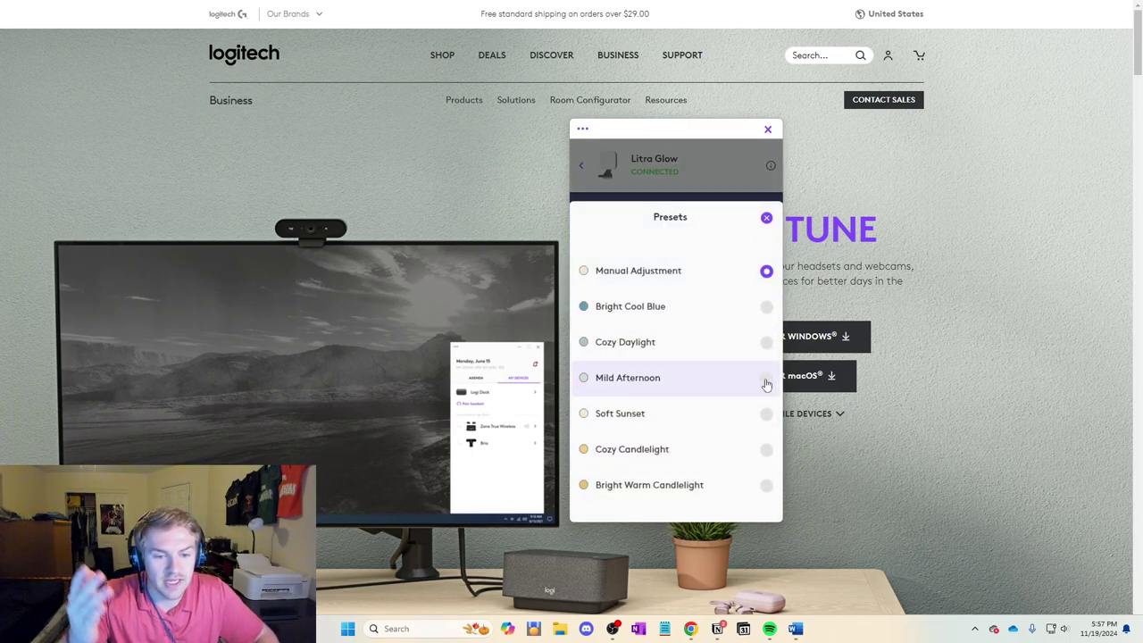
click(766, 380)
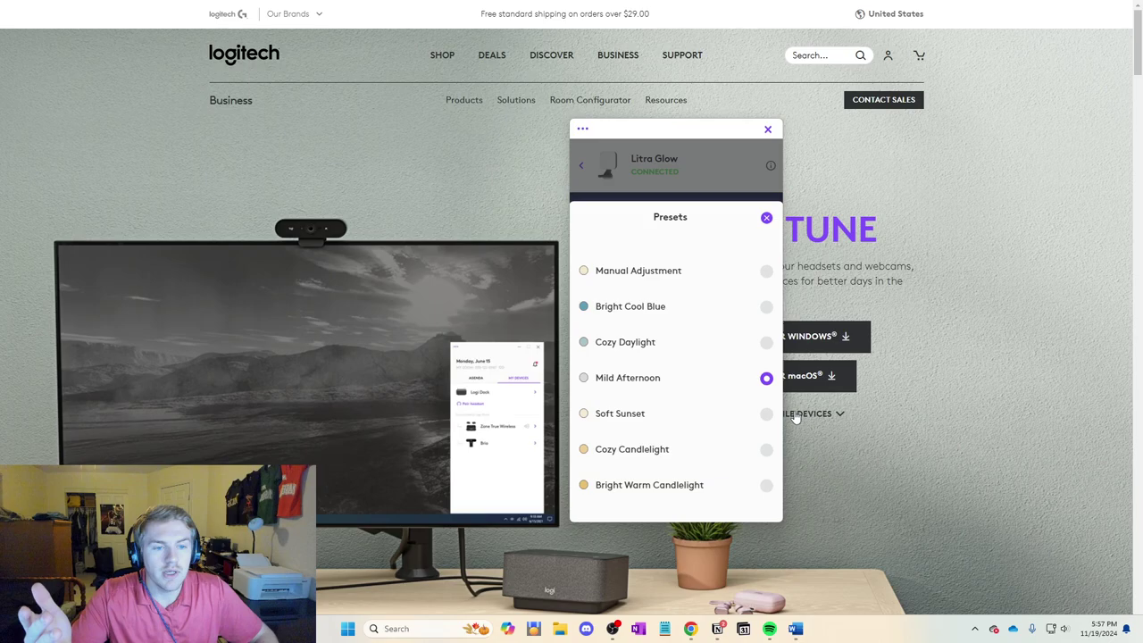
click(765, 218)
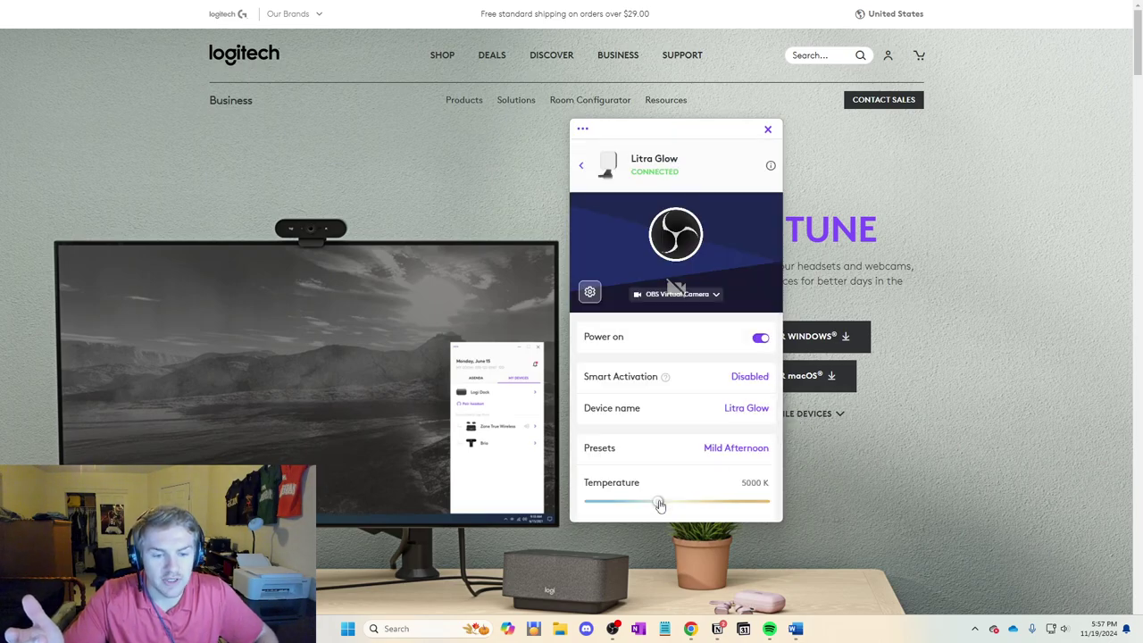
drag(658, 501, 801, 502)
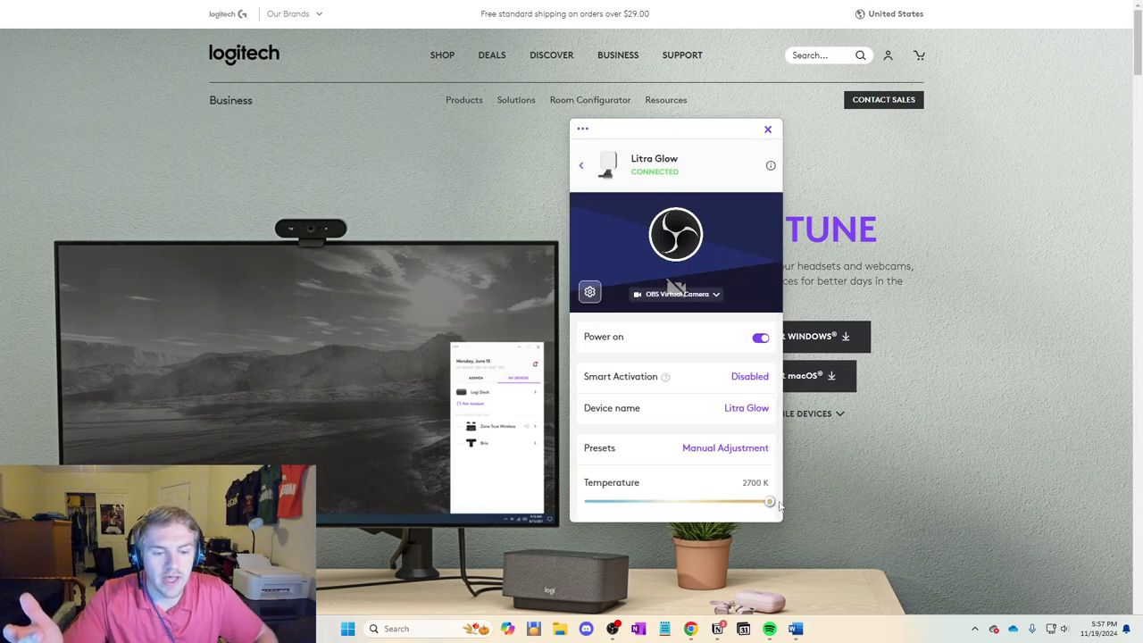
click(725, 448)
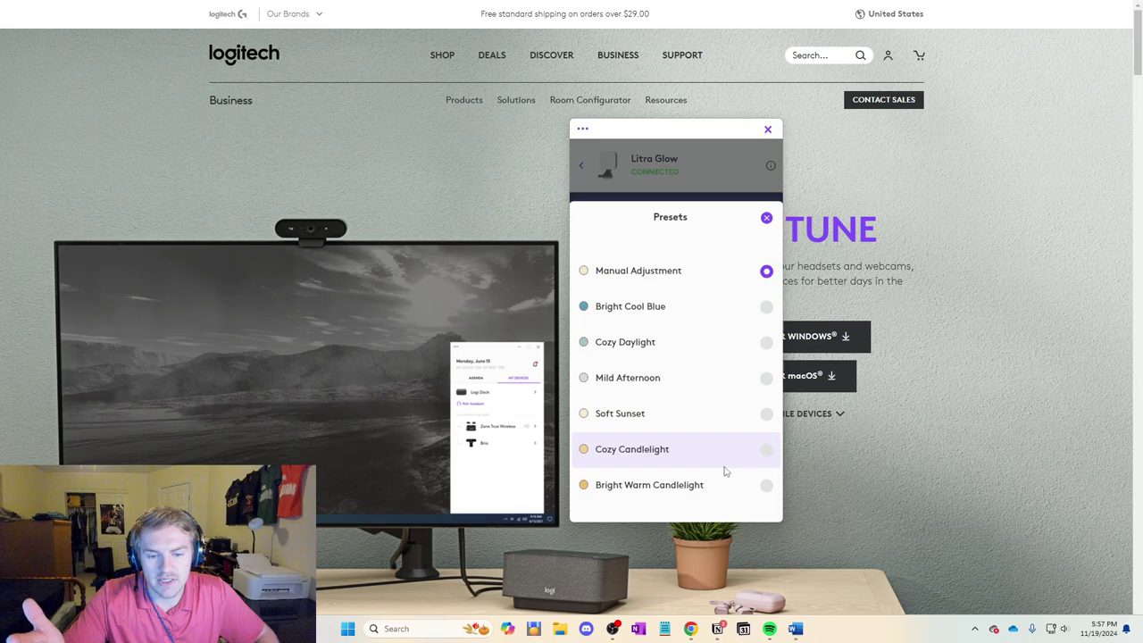
click(765, 449)
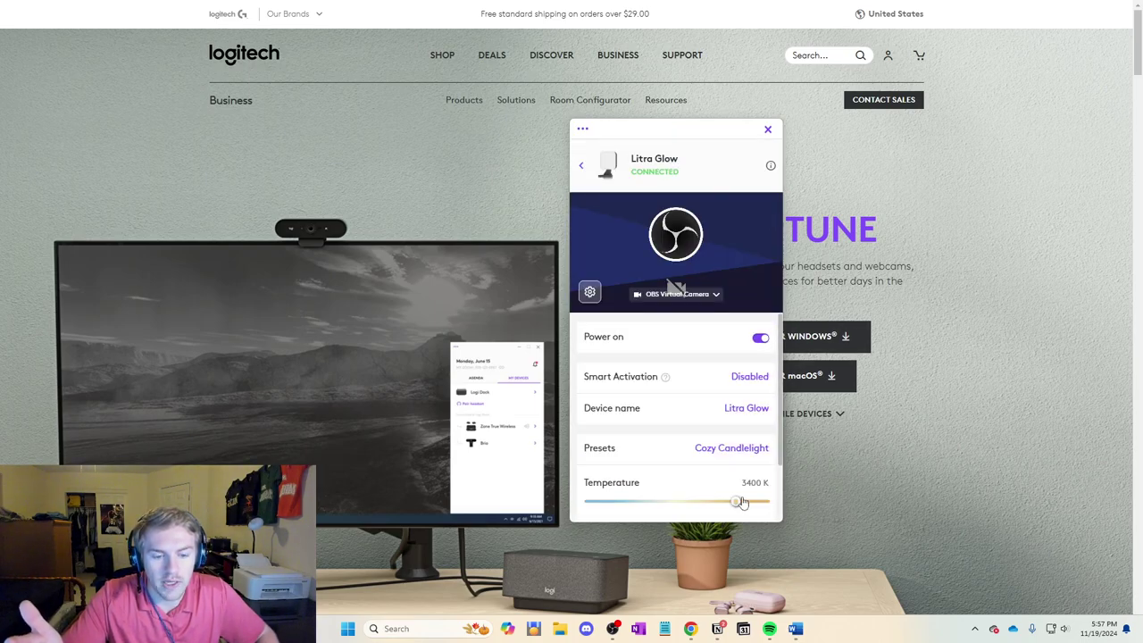
drag(739, 500, 805, 491)
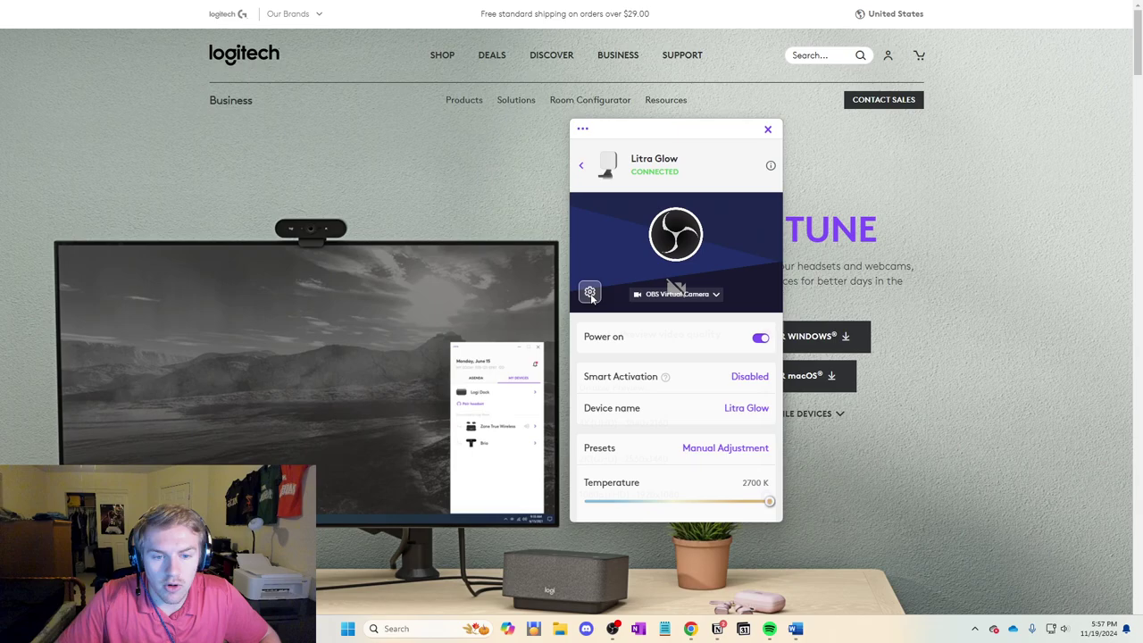
click(672, 290)
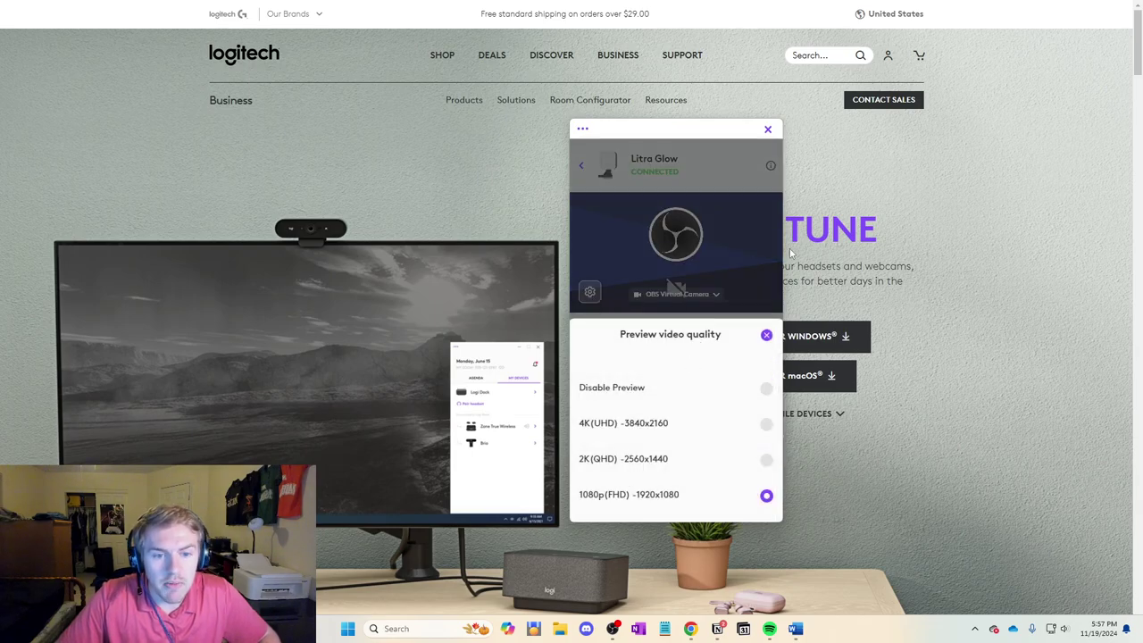
click(766, 336)
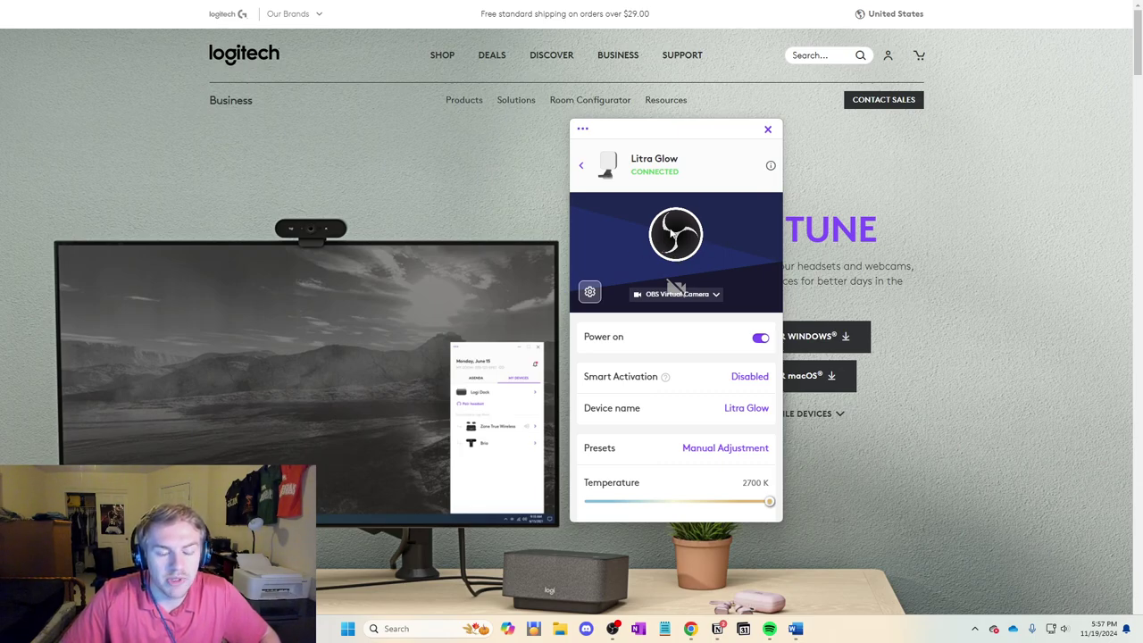
scroll(724, 415, down, 1)
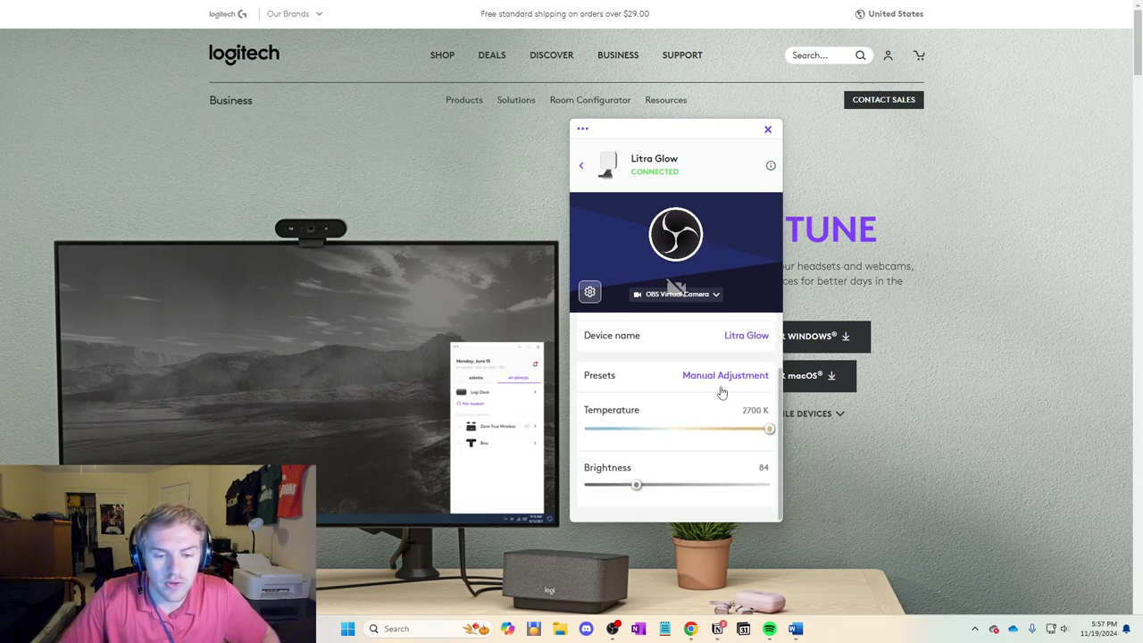
scroll(734, 403, up, 1)
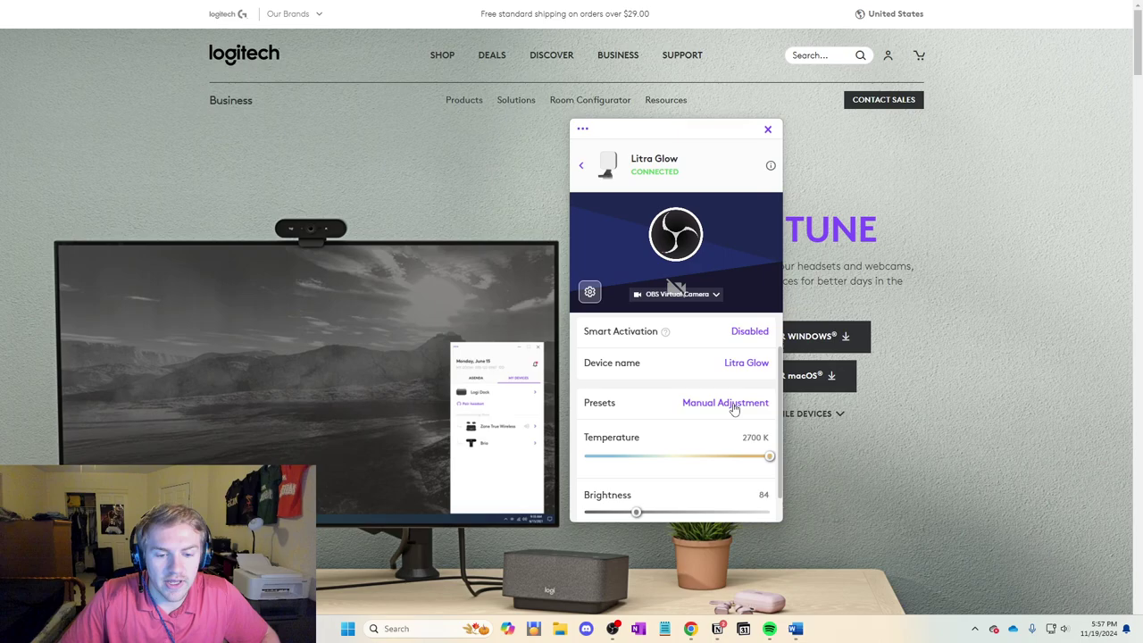
scroll(759, 384, down, 1)
scroll(777, 368, up, 1)
drag(781, 366, 780, 348)
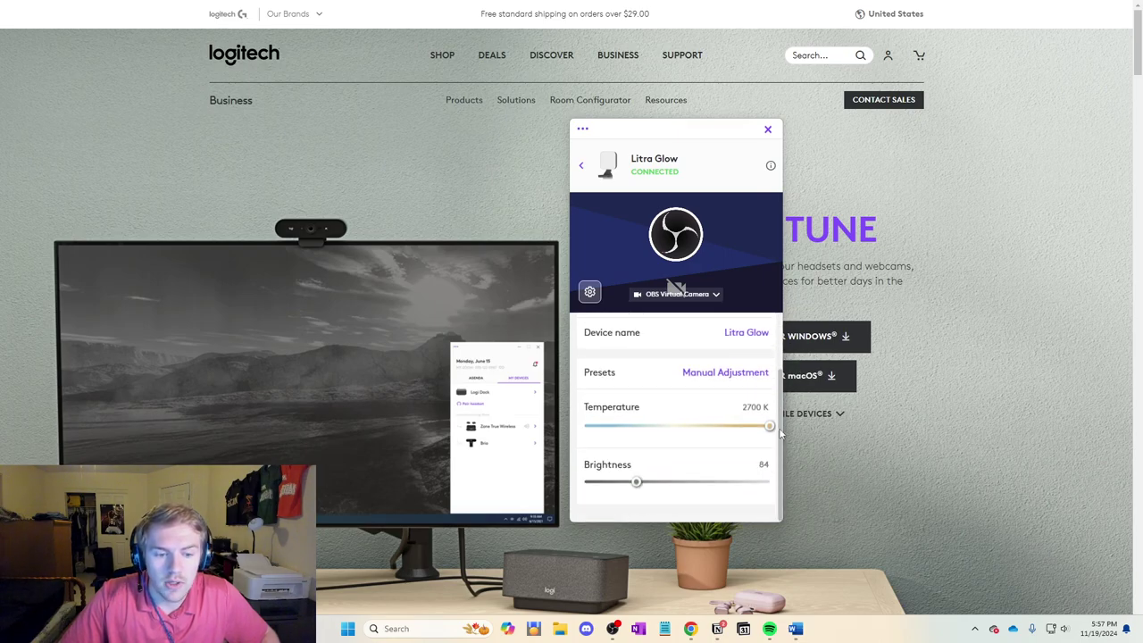
Step: Apply Bright Warm Candlelight, then lower the brightness from 250 through 200 to 150
click(725, 373)
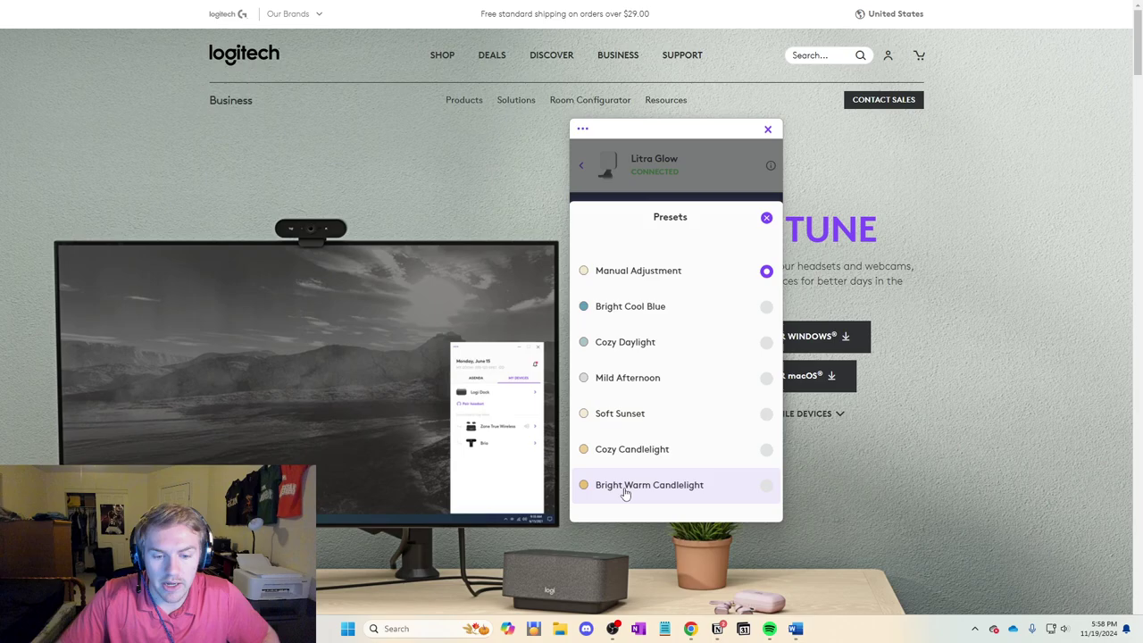
click(766, 485)
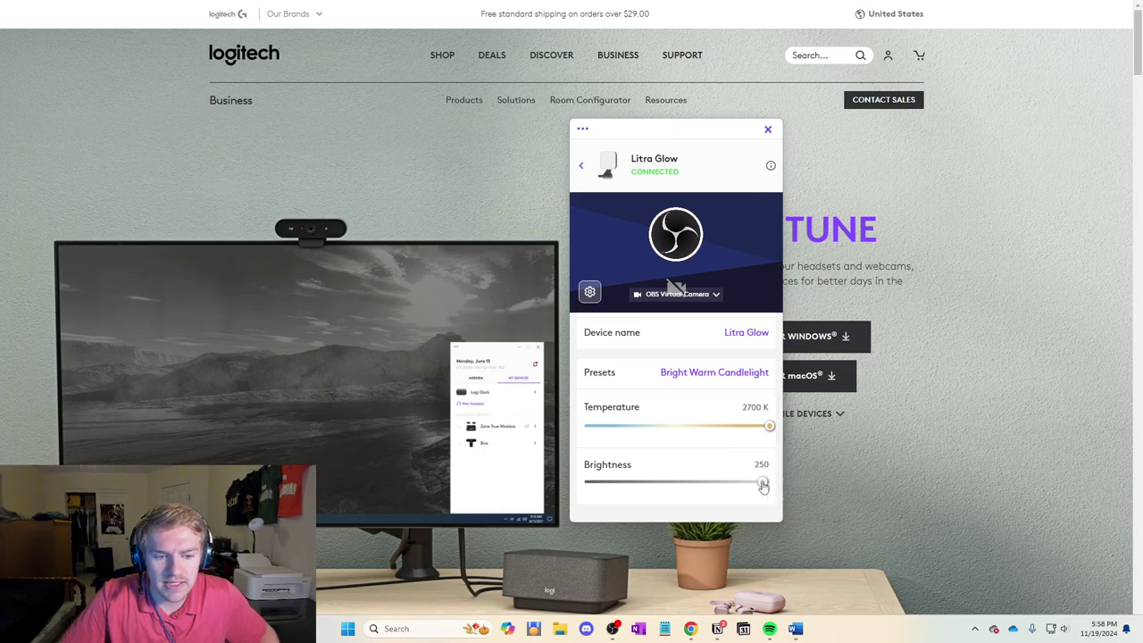
drag(768, 482, 730, 484)
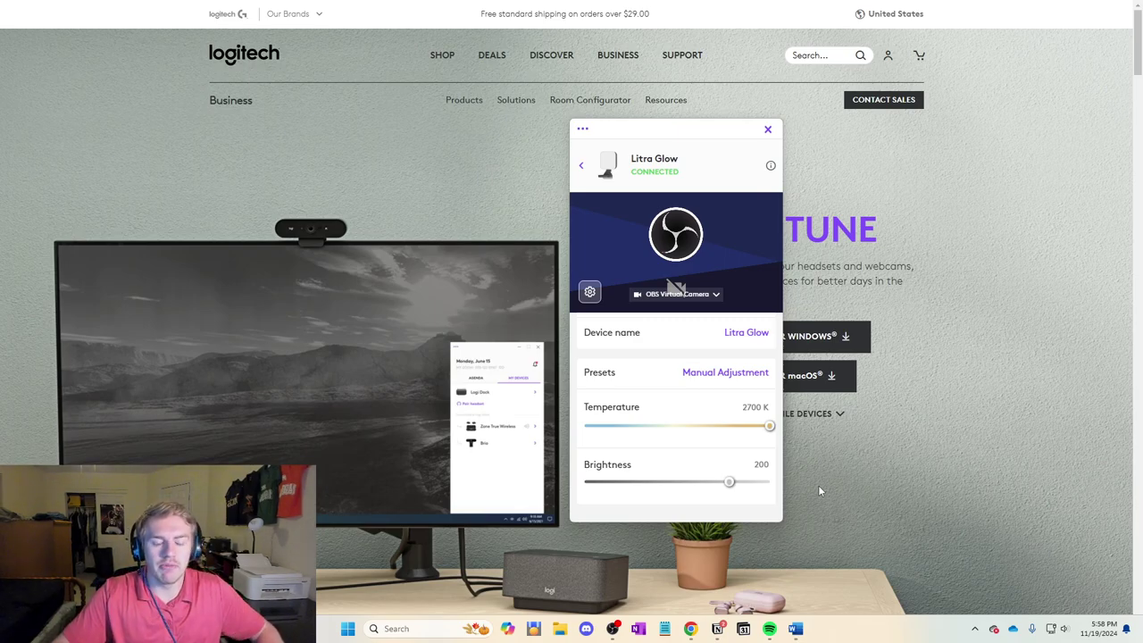
drag(730, 483, 690, 484)
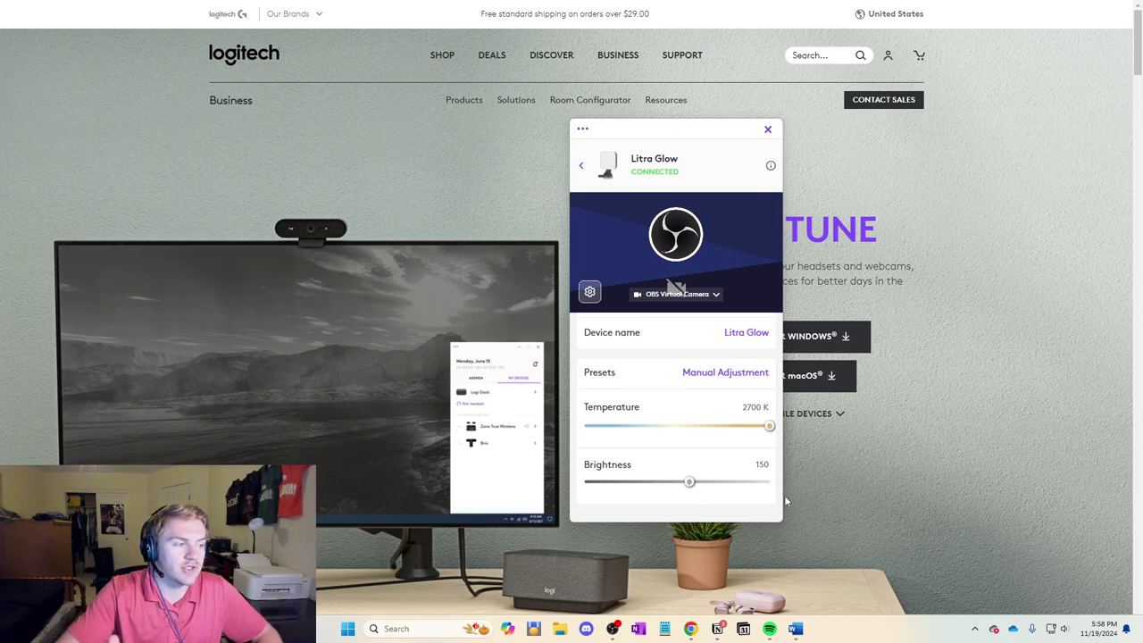
Step: Choose Cozy Candlelight, set the temperature to 2700 K, then reopen the presets list
click(751, 369)
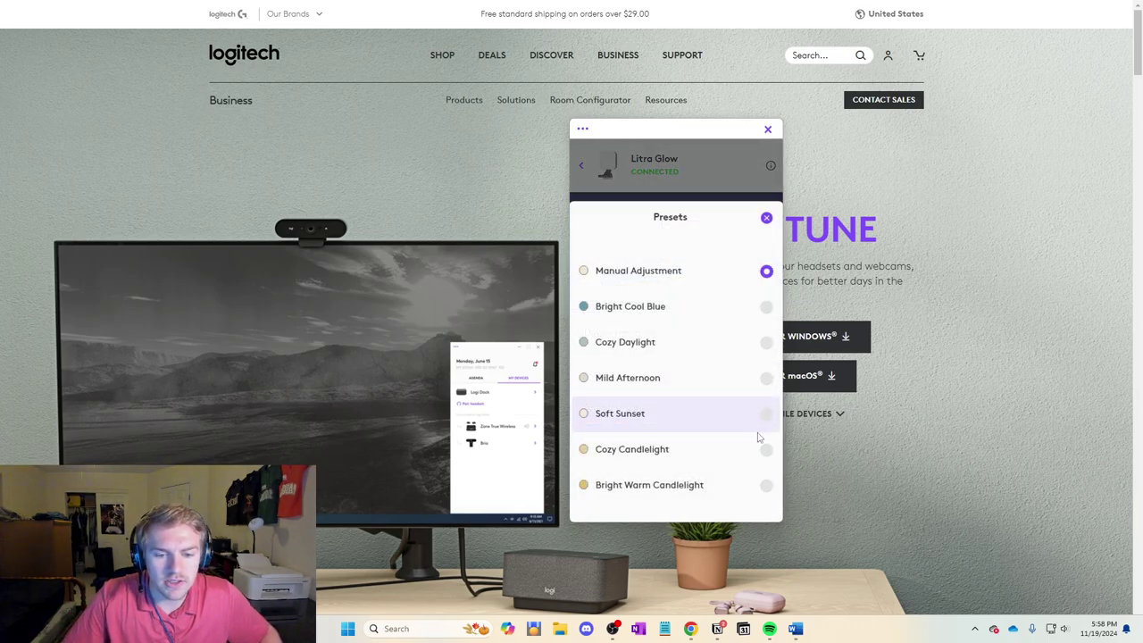
click(765, 452)
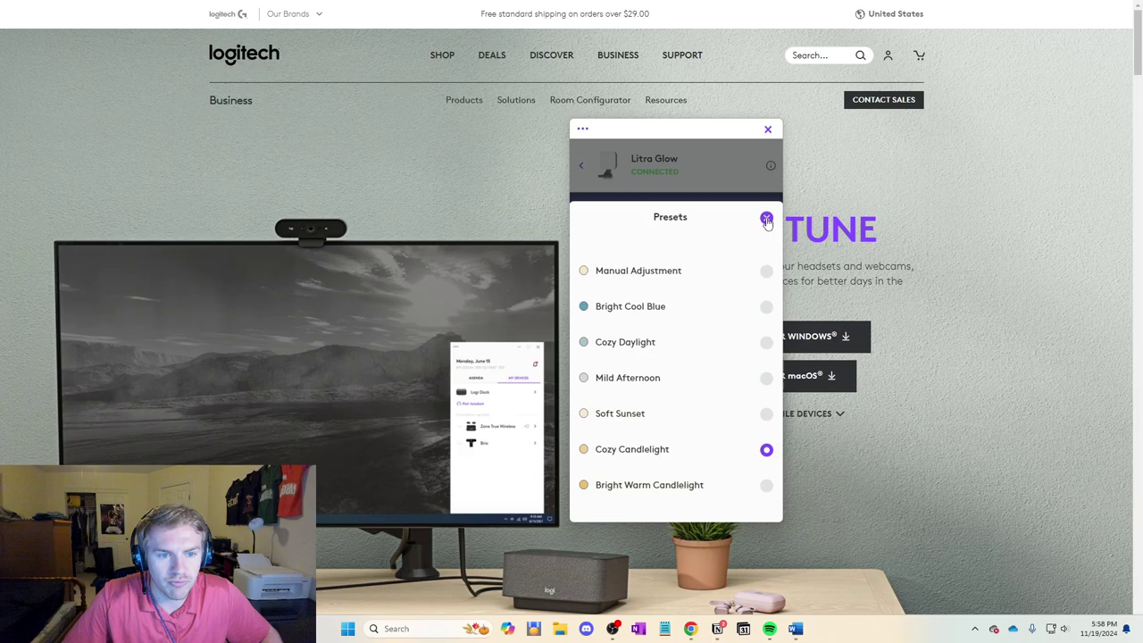
click(766, 220)
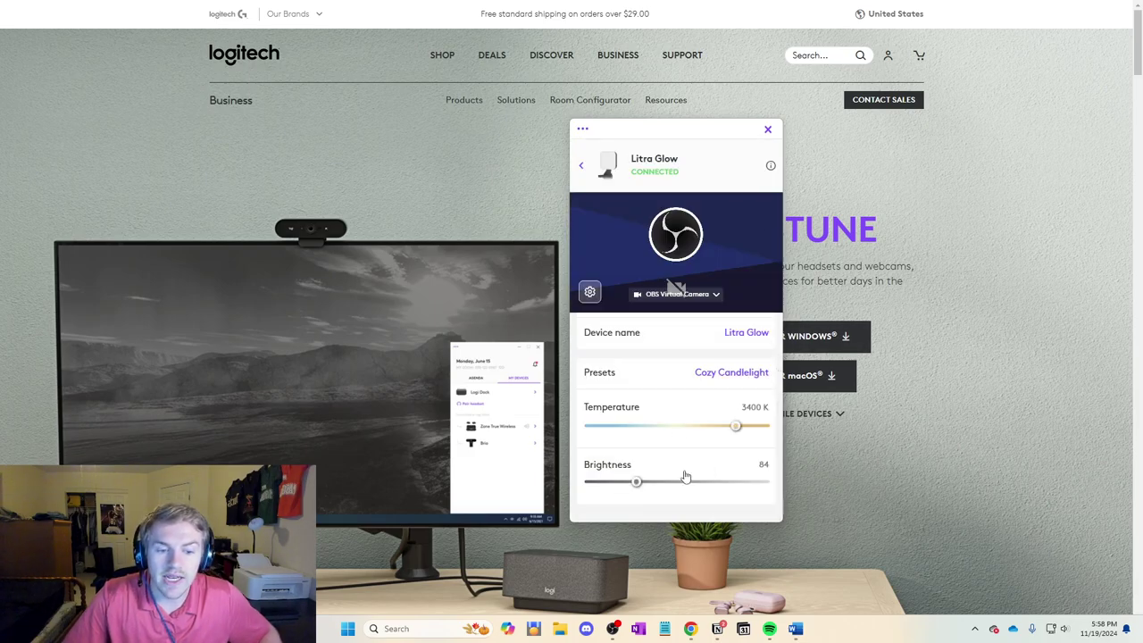
drag(744, 426, 788, 431)
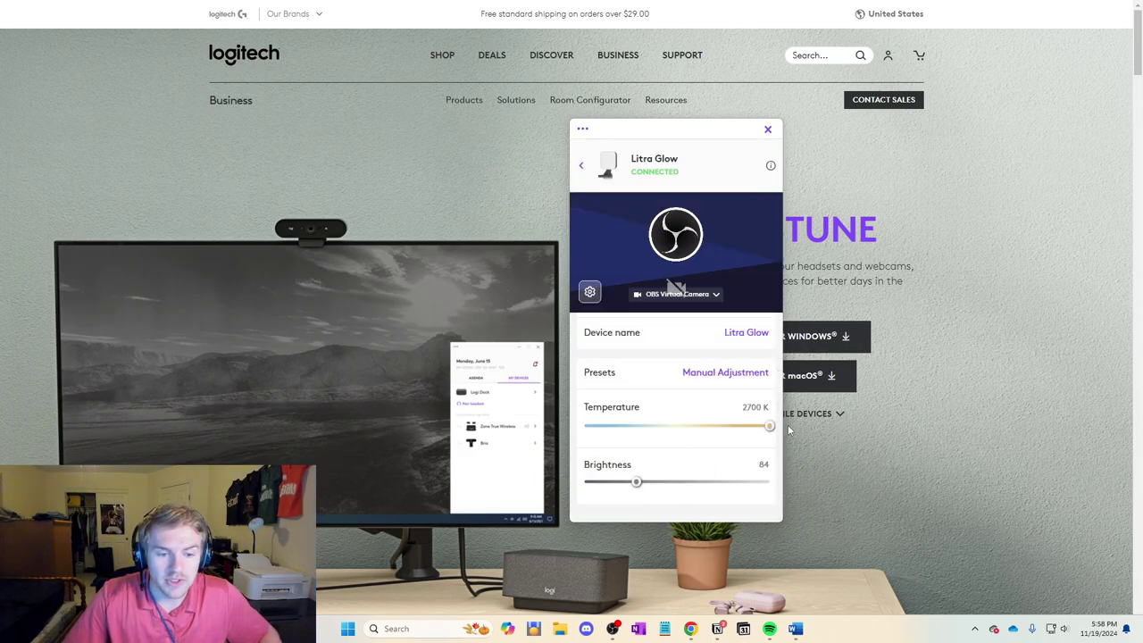
click(733, 375)
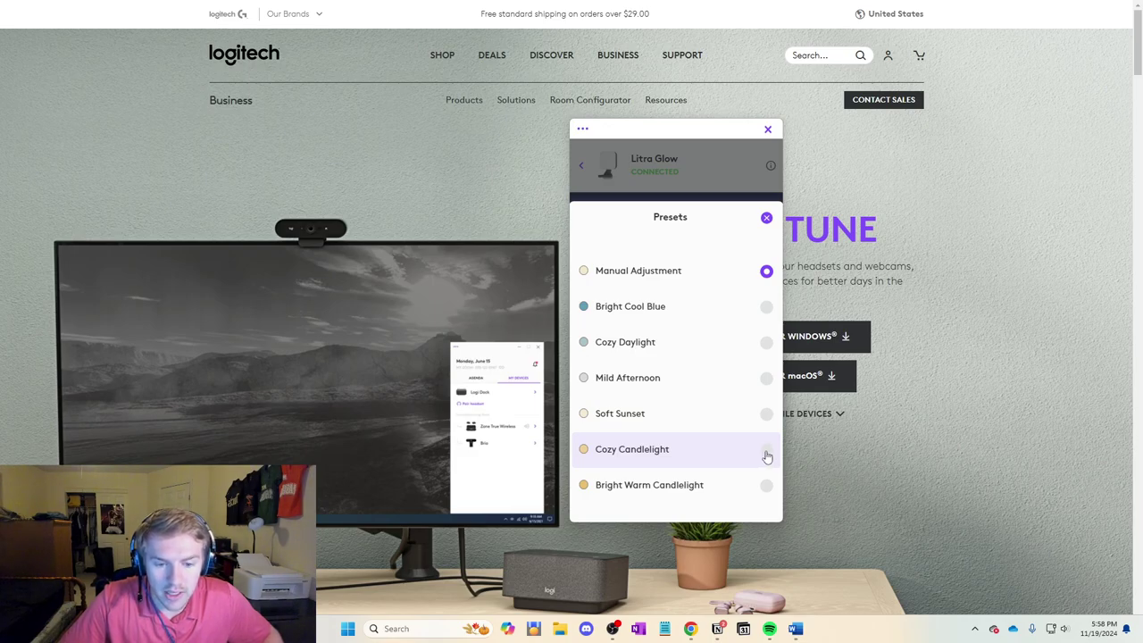
Step: Reapply Cozy Candlelight, then set the temperature to 2700 K and raise the brightness from 84 to 128
click(766, 450)
click(766, 217)
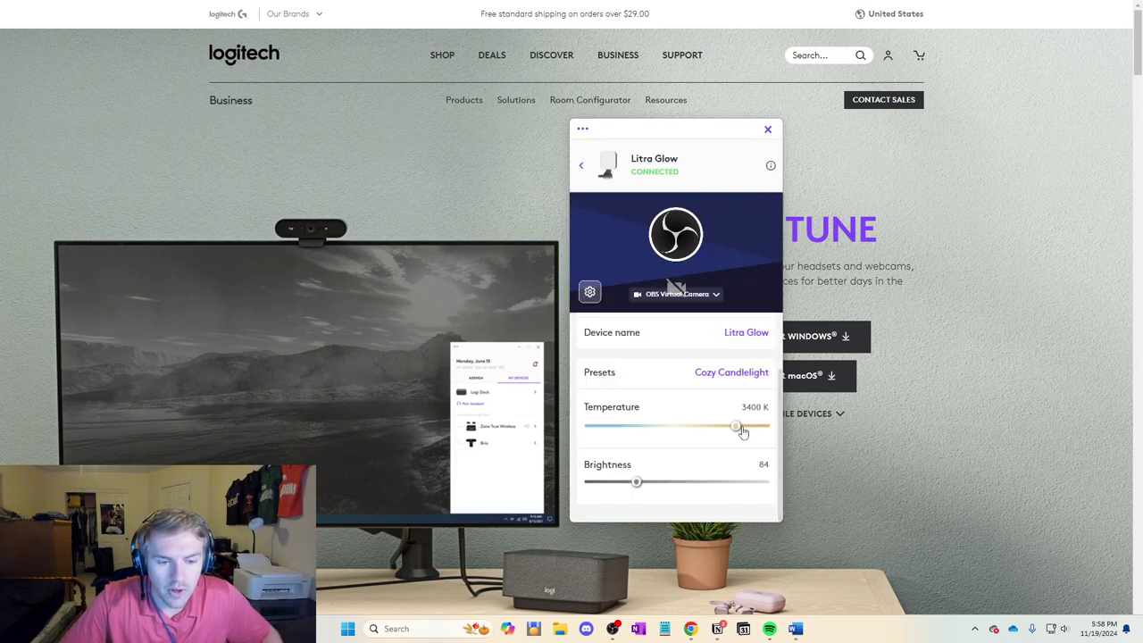
drag(741, 431, 753, 430)
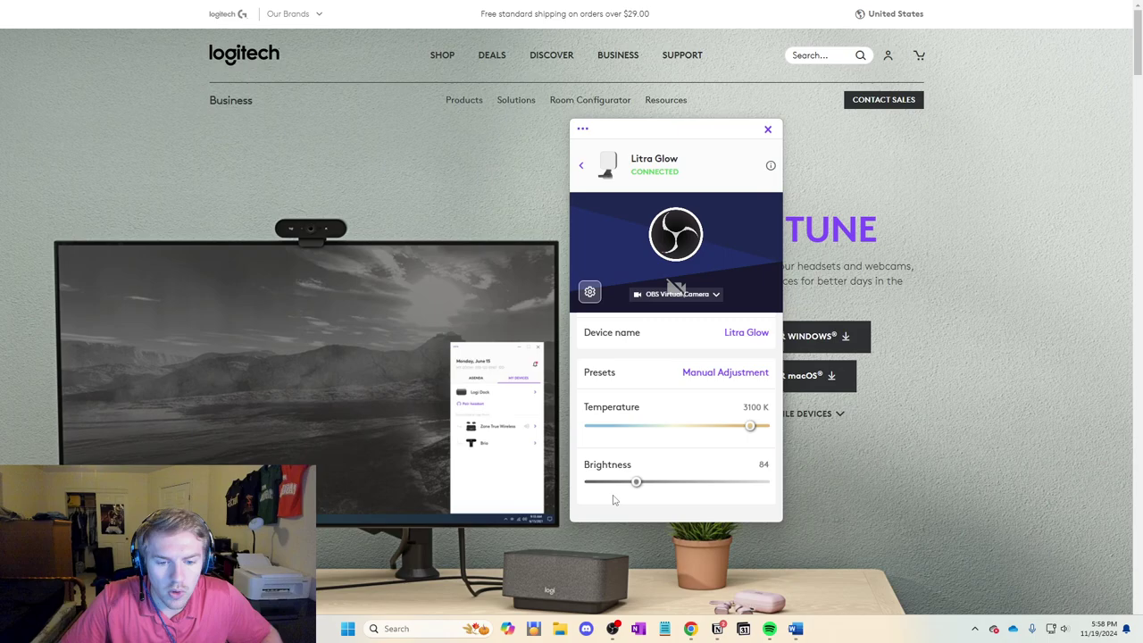
drag(636, 481, 668, 483)
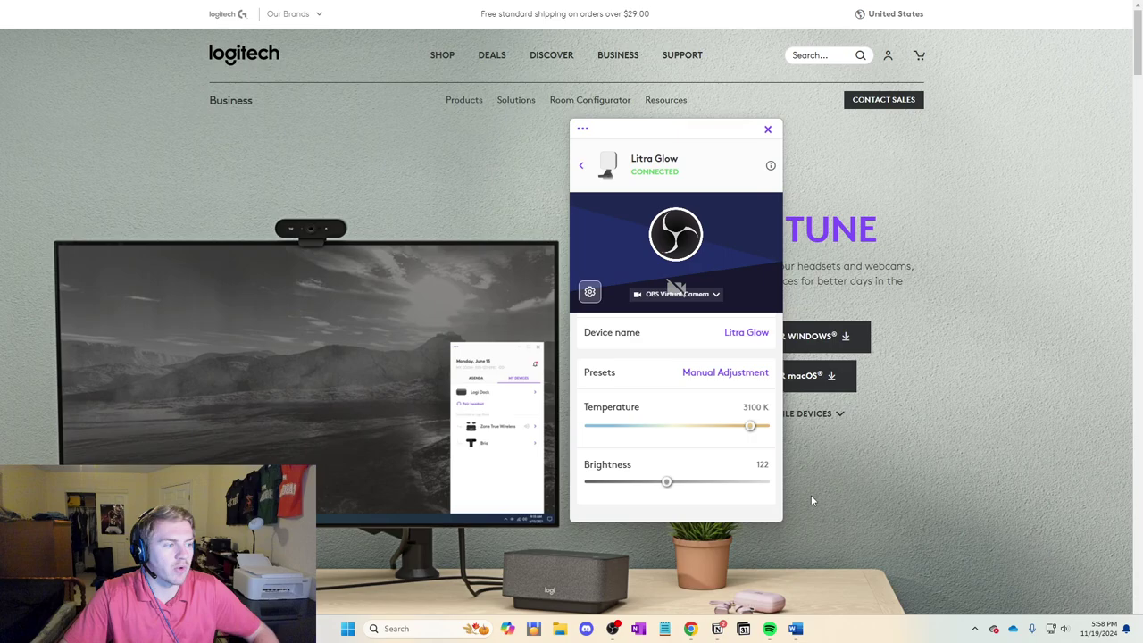
drag(750, 426, 797, 424)
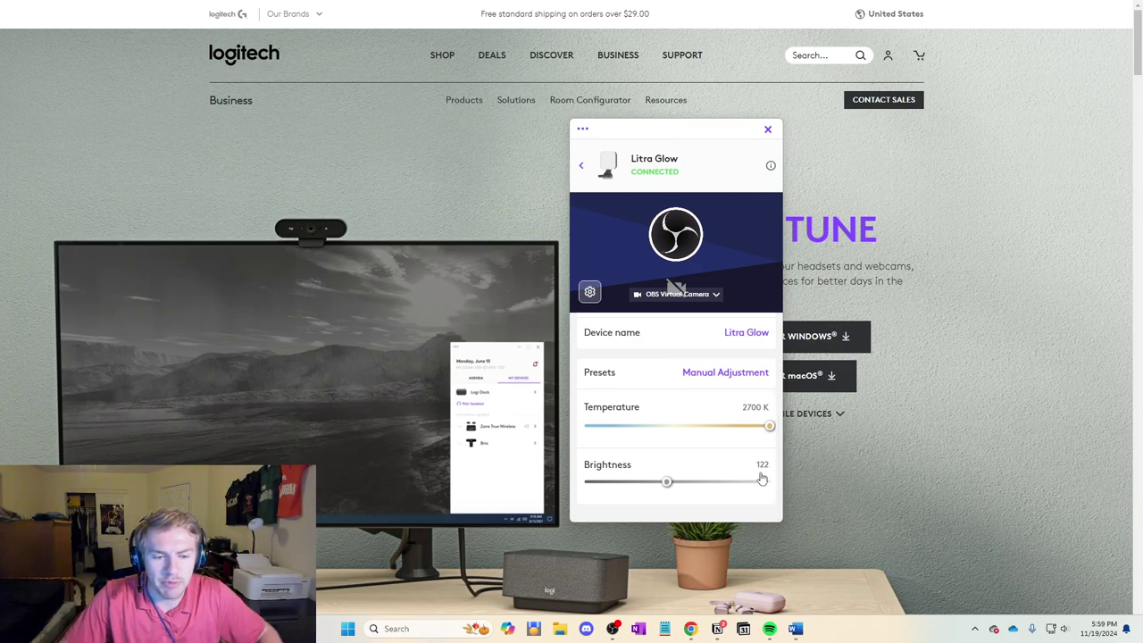
click(671, 482)
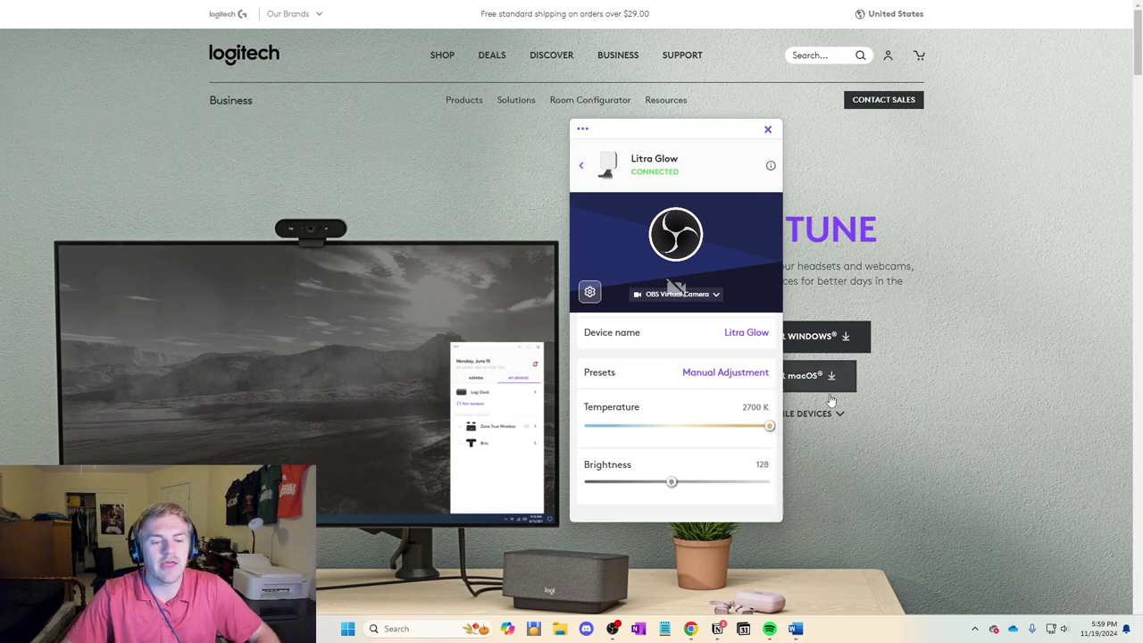
click(768, 130)
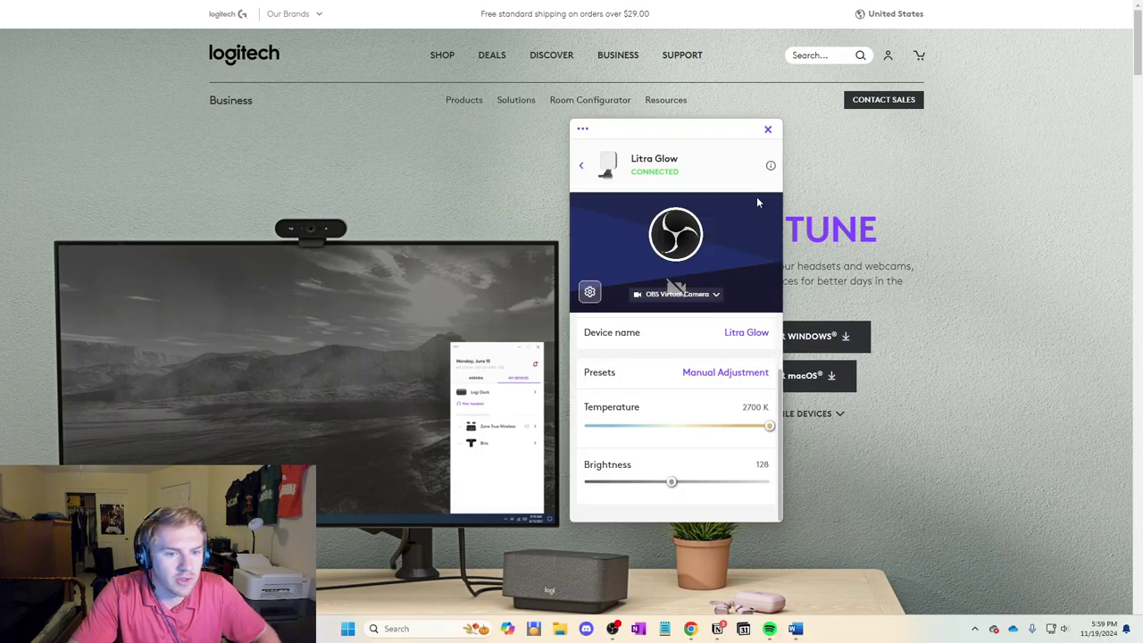
Step: Shift the Litra Glow panel slightly right, scroll to the top and bring up the Smart Activation information
drag(702, 136, 730, 140)
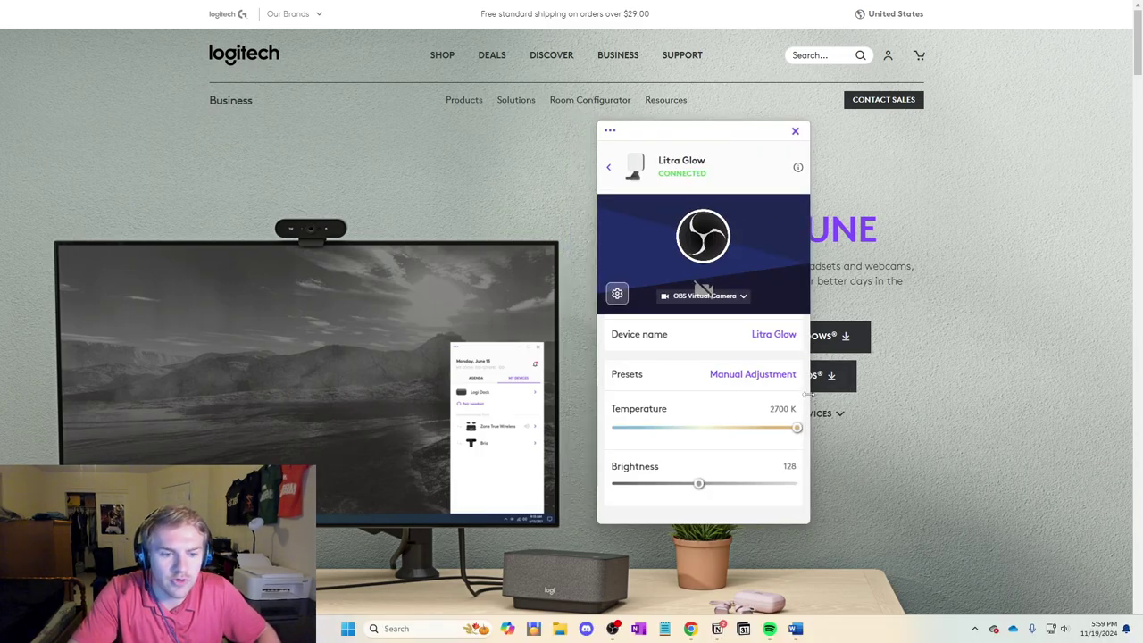
scroll(806, 393, up, 2)
scroll(808, 410, down, 2)
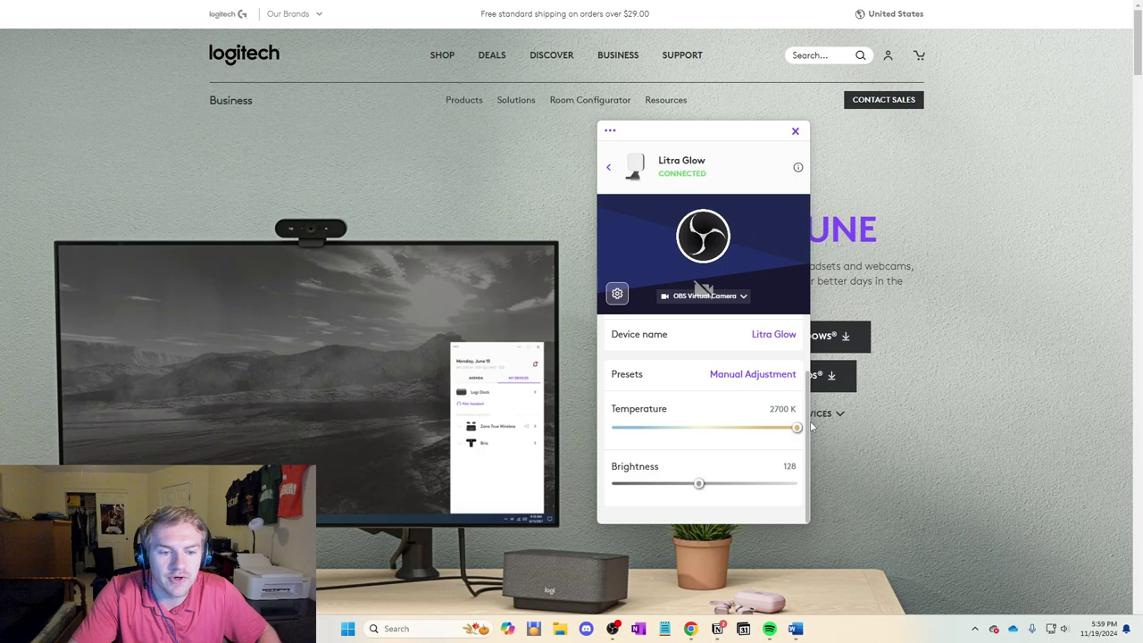
scroll(810, 427, up, 2)
scroll(804, 415, down, 2)
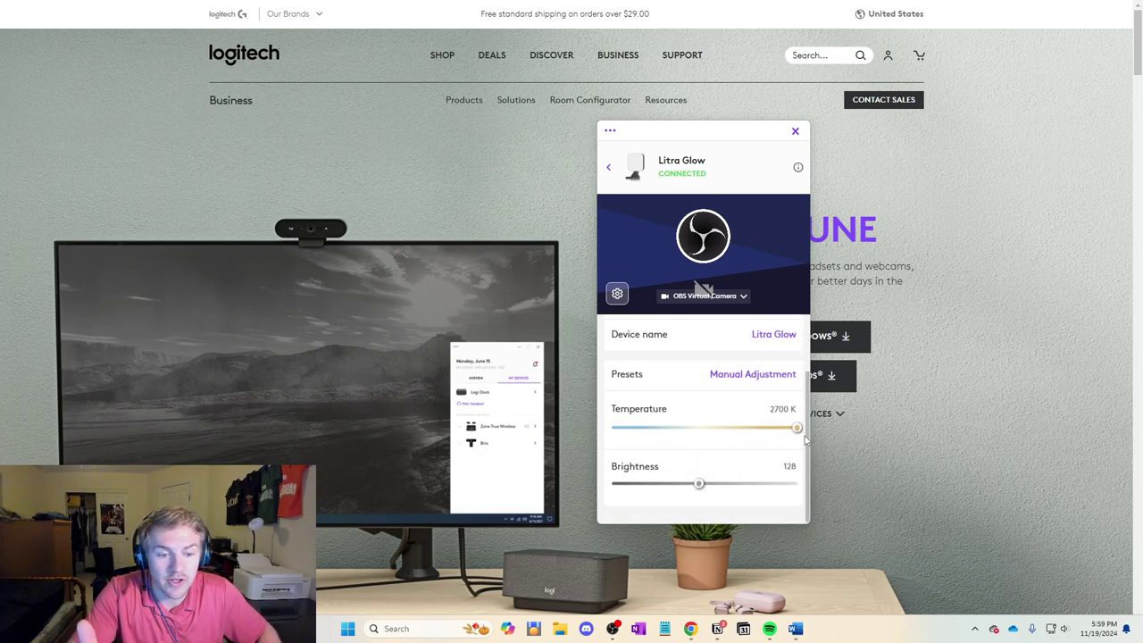
scroll(810, 401, up, 2)
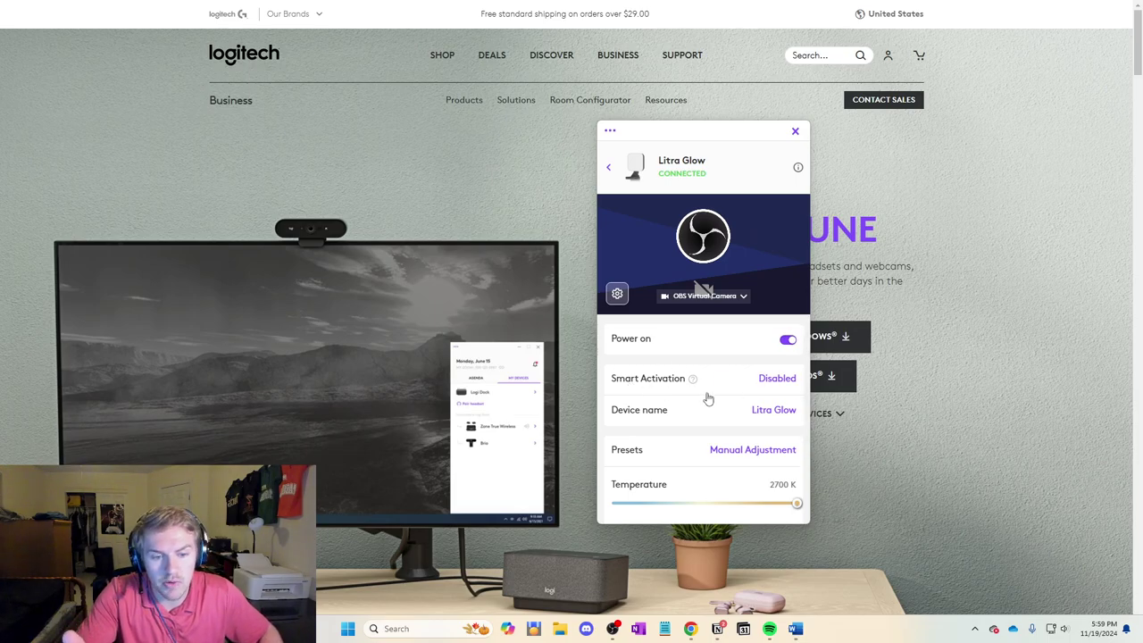
mouse_move(695, 383)
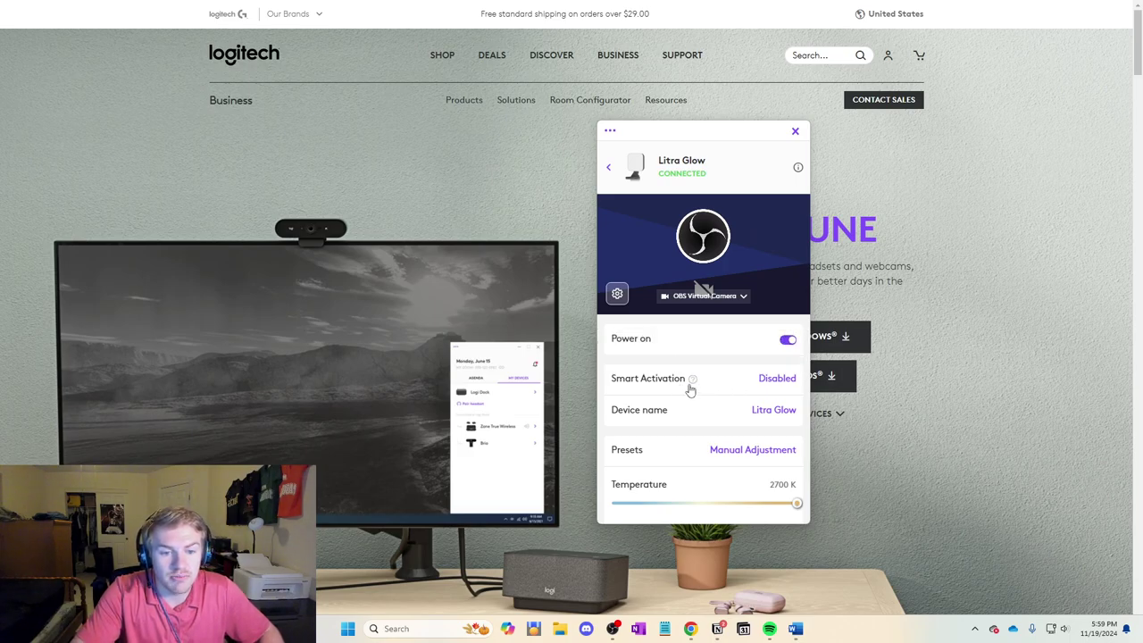
Step: Switch the Litra Glow off and back on, then nudge the panel slightly
click(787, 341)
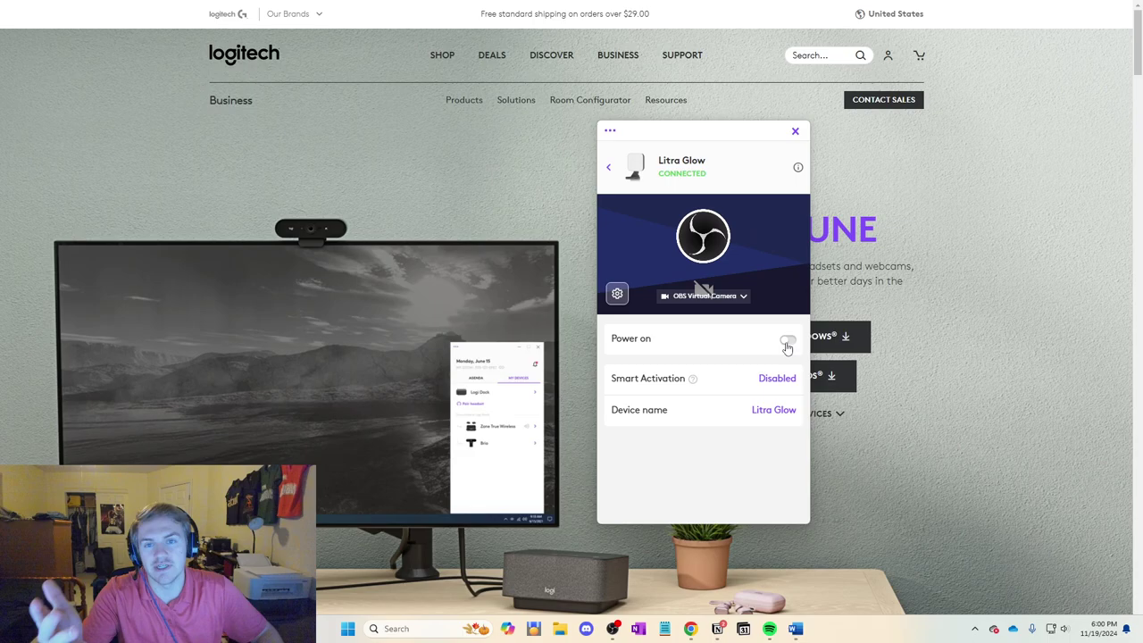
click(786, 341)
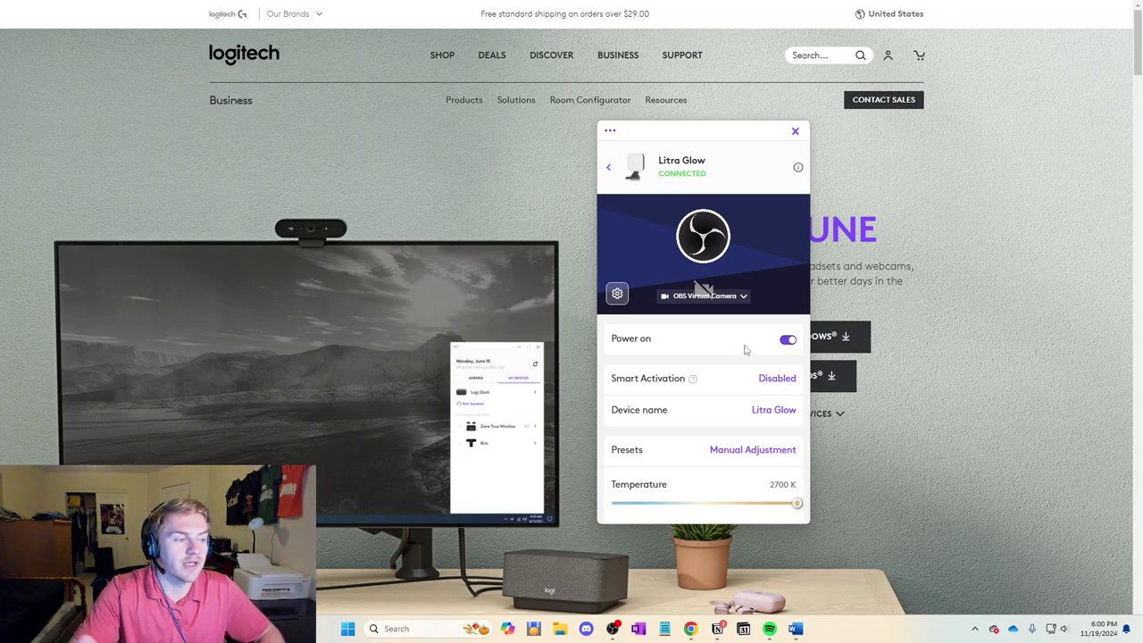
mouse_move(754, 132)
mouse_down()
mouse_move(786, 136)
mouse_move(761, 137)
mouse_up()
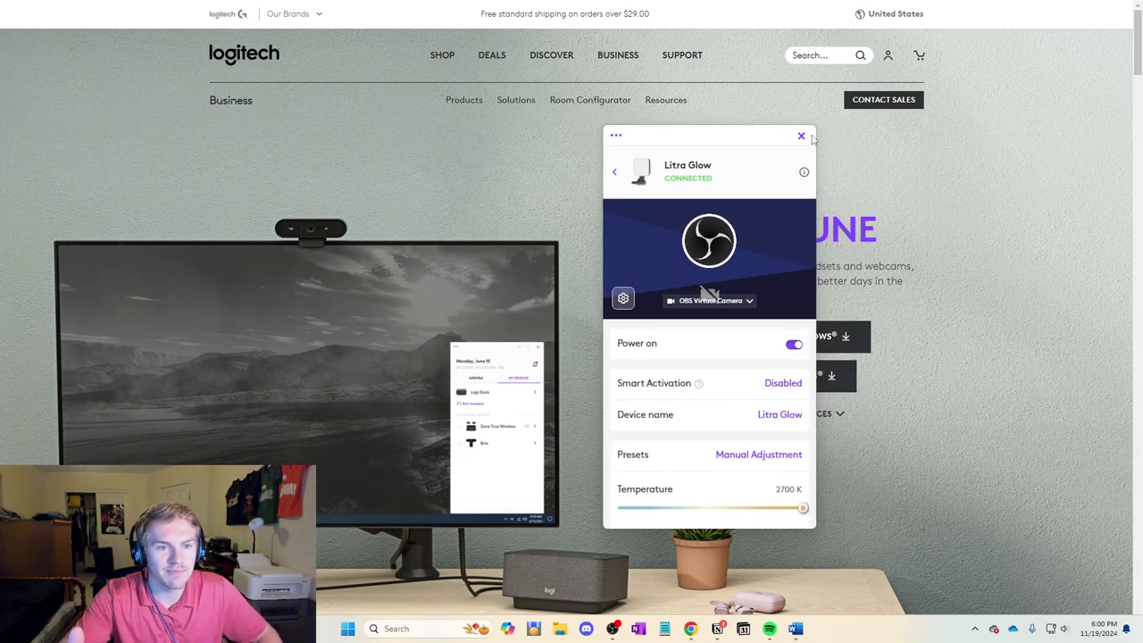